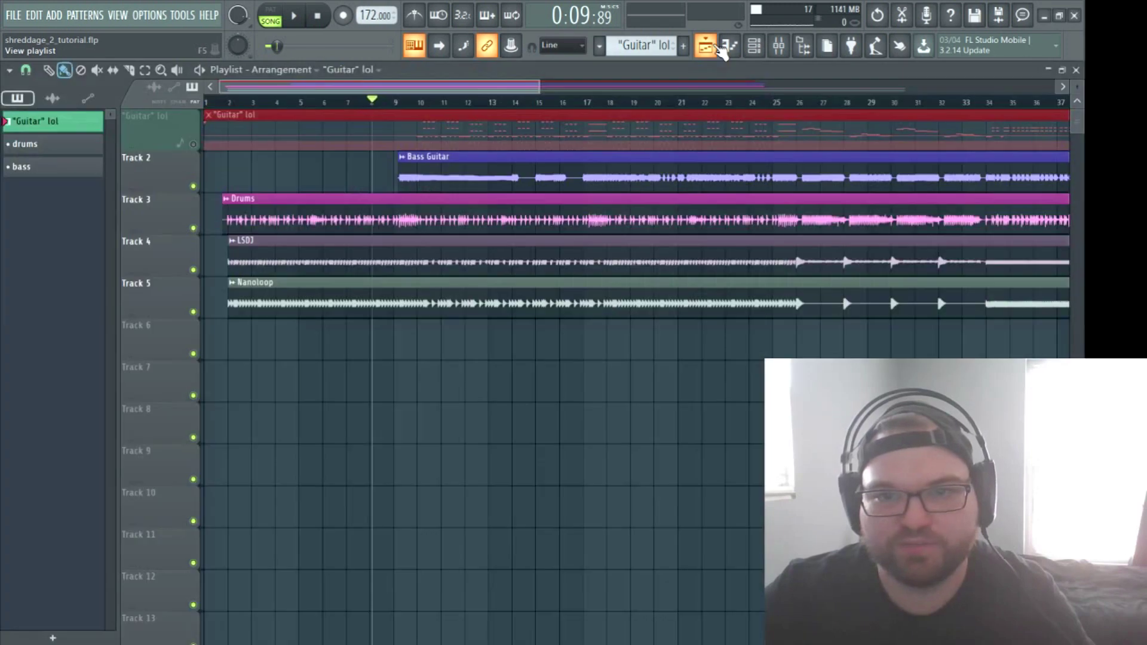
Play the song arrangement in the playlist, then stop it.
{"action": "left_click", "coordinate": [705, 46]}
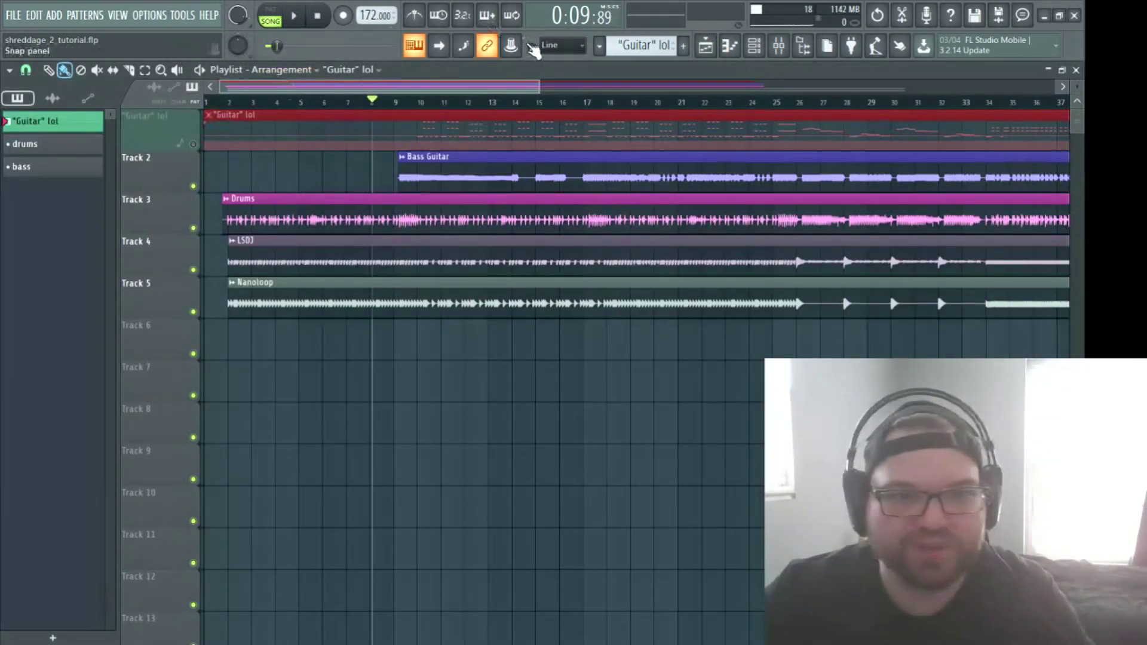
{"action": "key", "text": "space"}
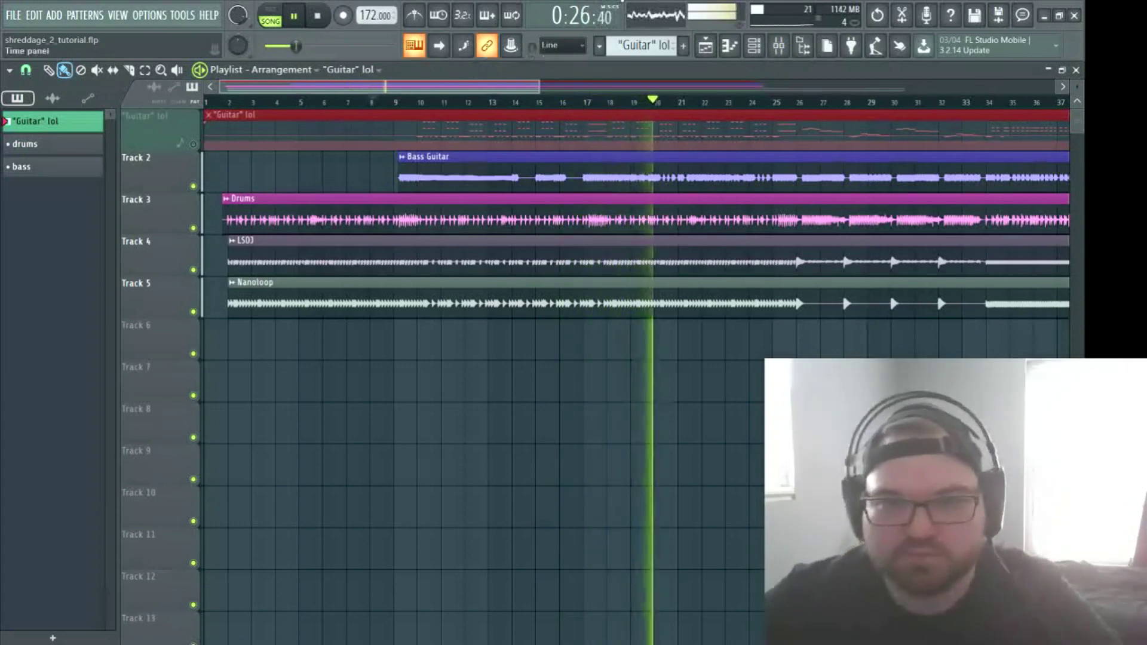
{"action": "key", "text": "space"}
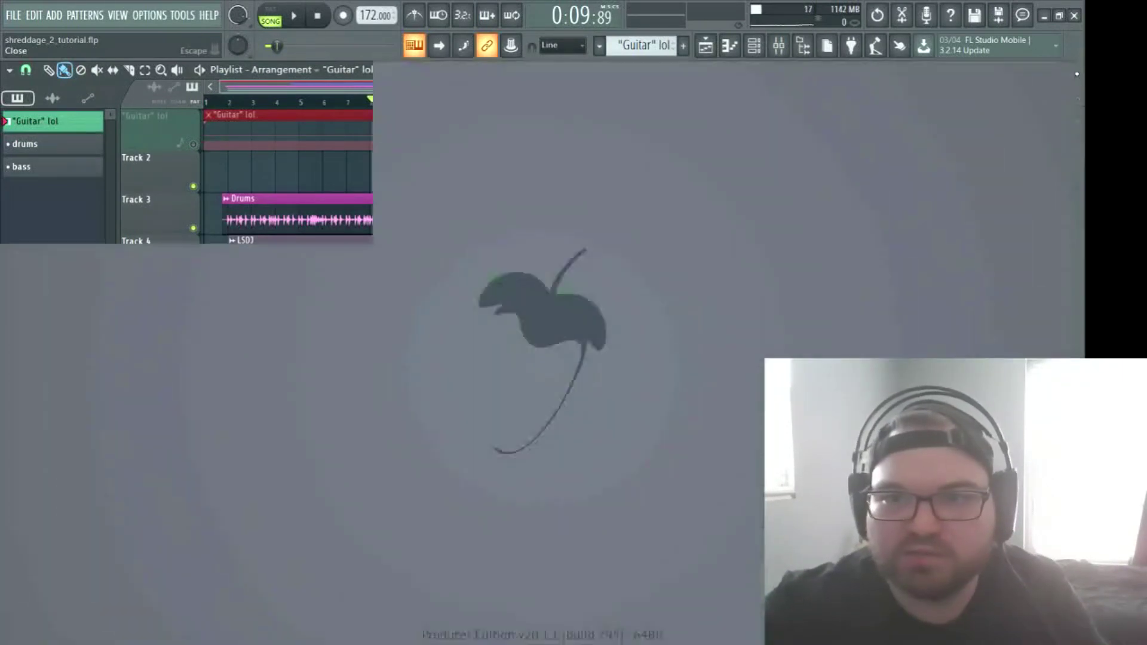
Bring up the Shreddage 2 SRP instrument window on its Engine page.
{"action": "left_click", "coordinate": [1075, 70]}
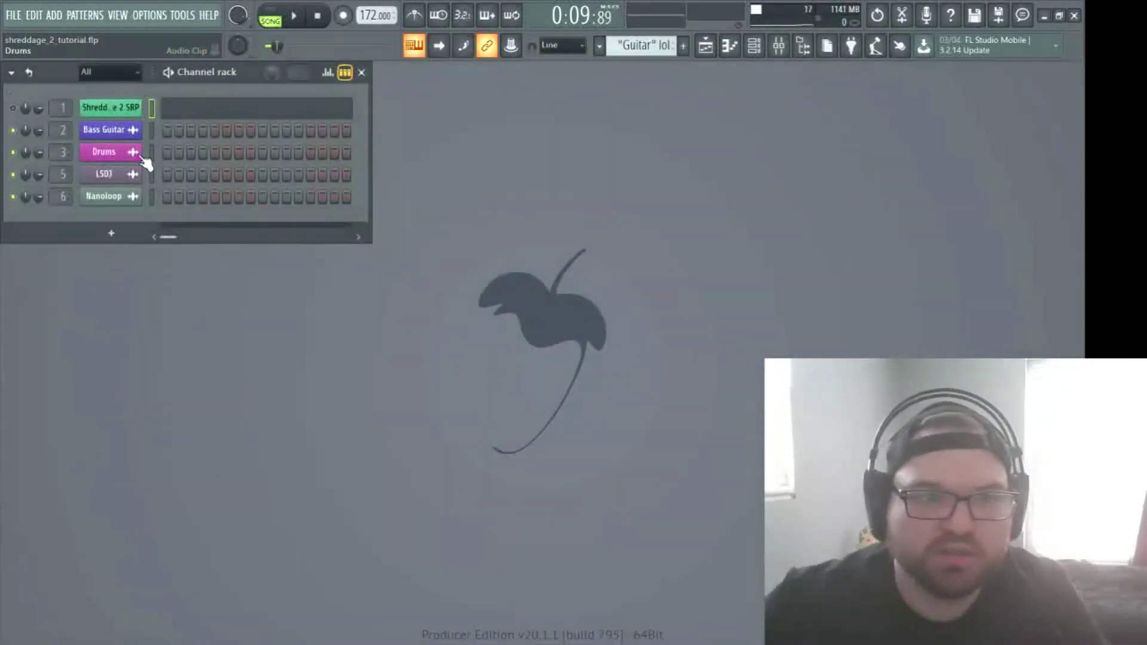
{"action": "left_click", "coordinate": [133, 108]}
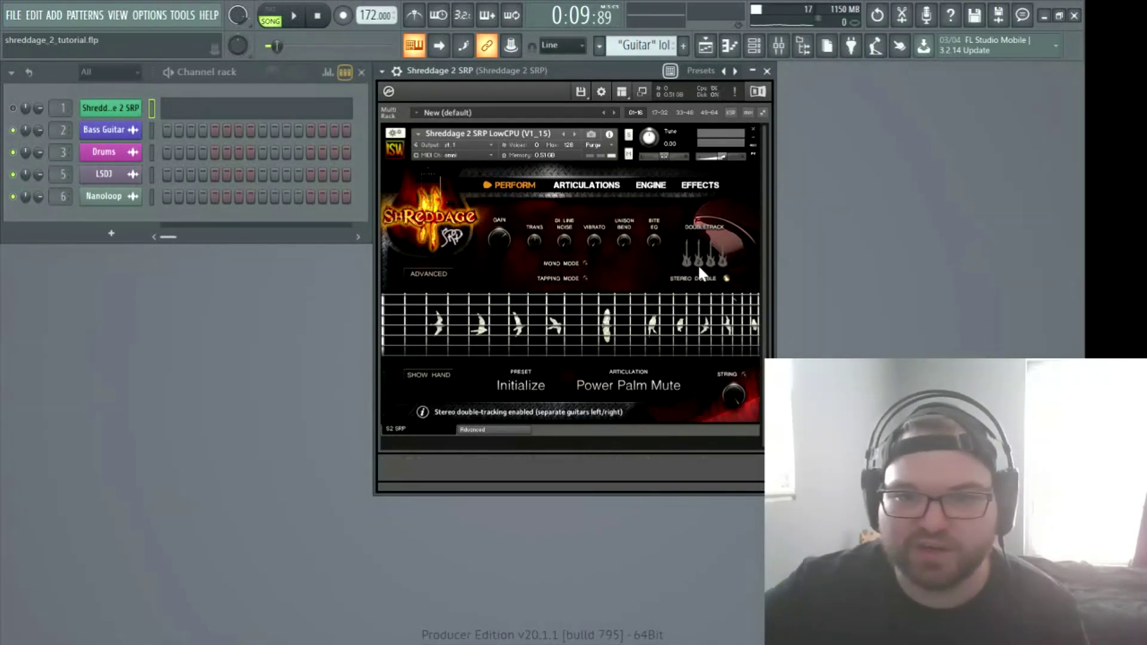
{"action": "left_click", "coordinate": [651, 185]}
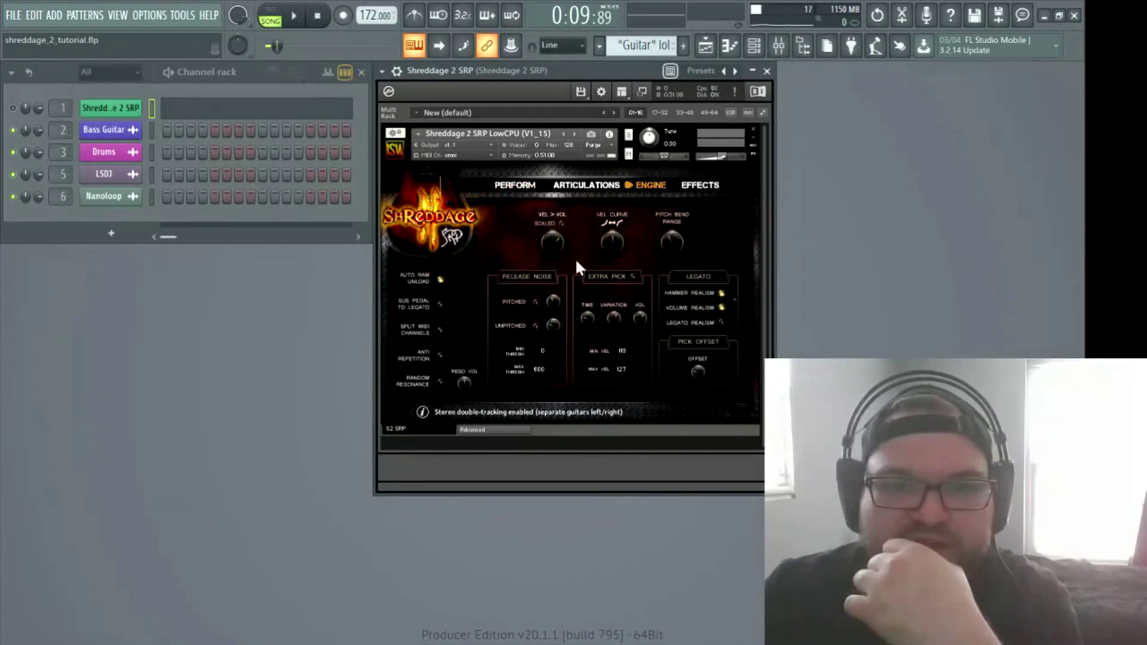
Switch pitched and unpitched release noise on, then back off.
{"action": "left_click", "coordinate": [536, 301]}
{"action": "left_click", "coordinate": [536, 326]}
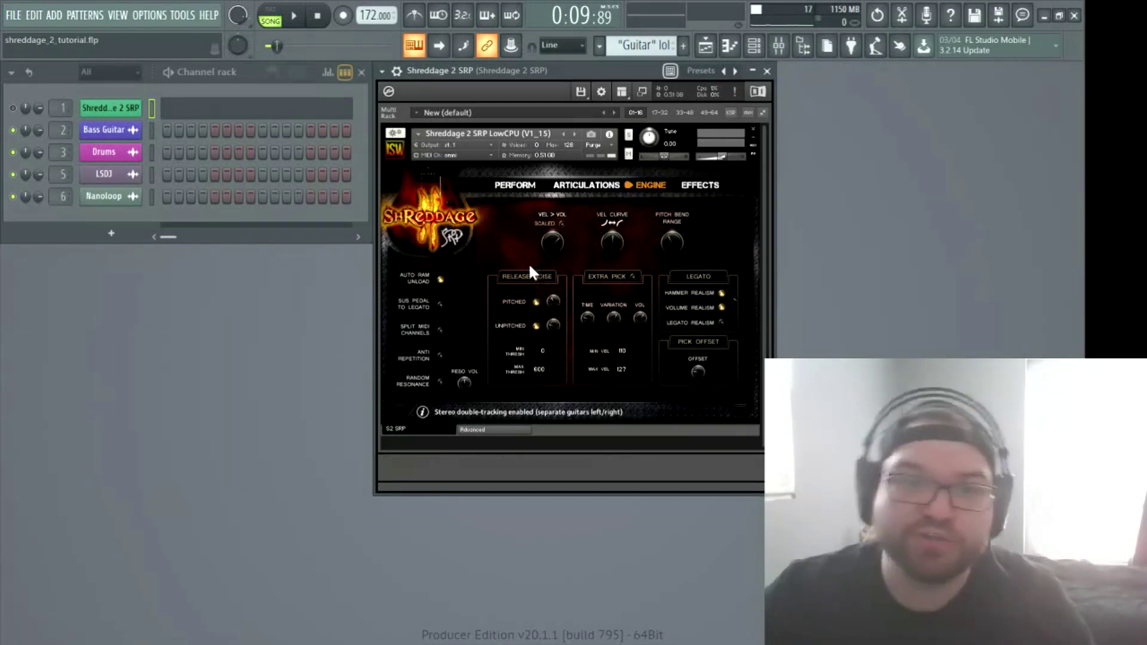
{"action": "left_click", "coordinate": [536, 302]}
{"action": "left_click", "coordinate": [536, 323]}
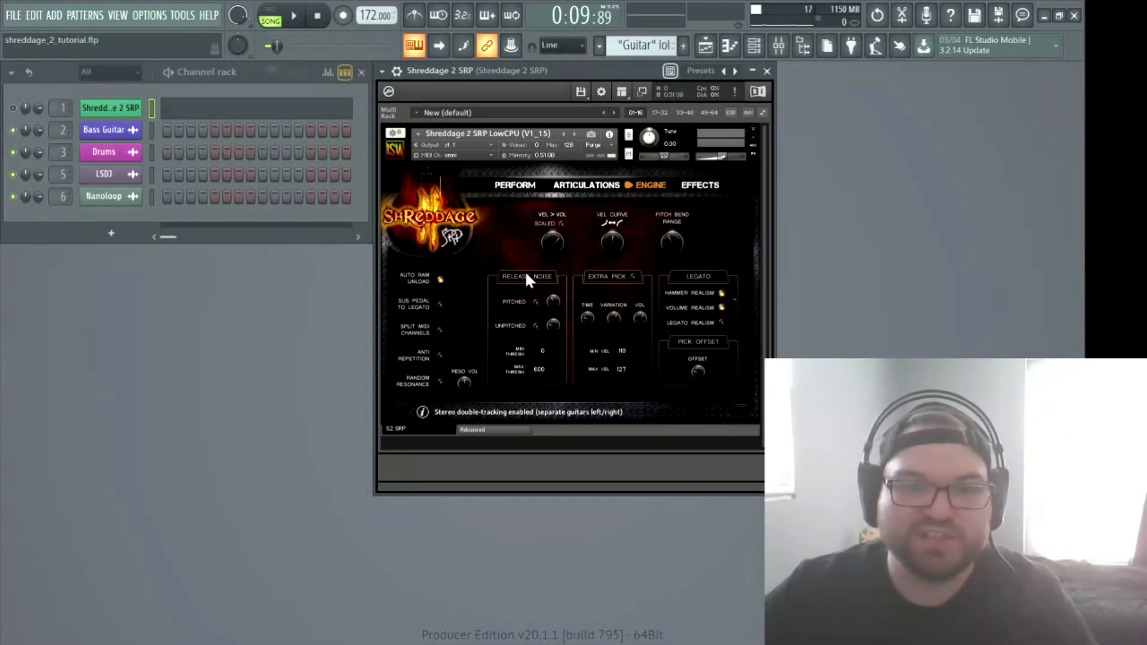
Open and dismiss the Kontakt quick-load browser, then return to the Perform page.
{"action": "right_click", "coordinate": [486, 281]}
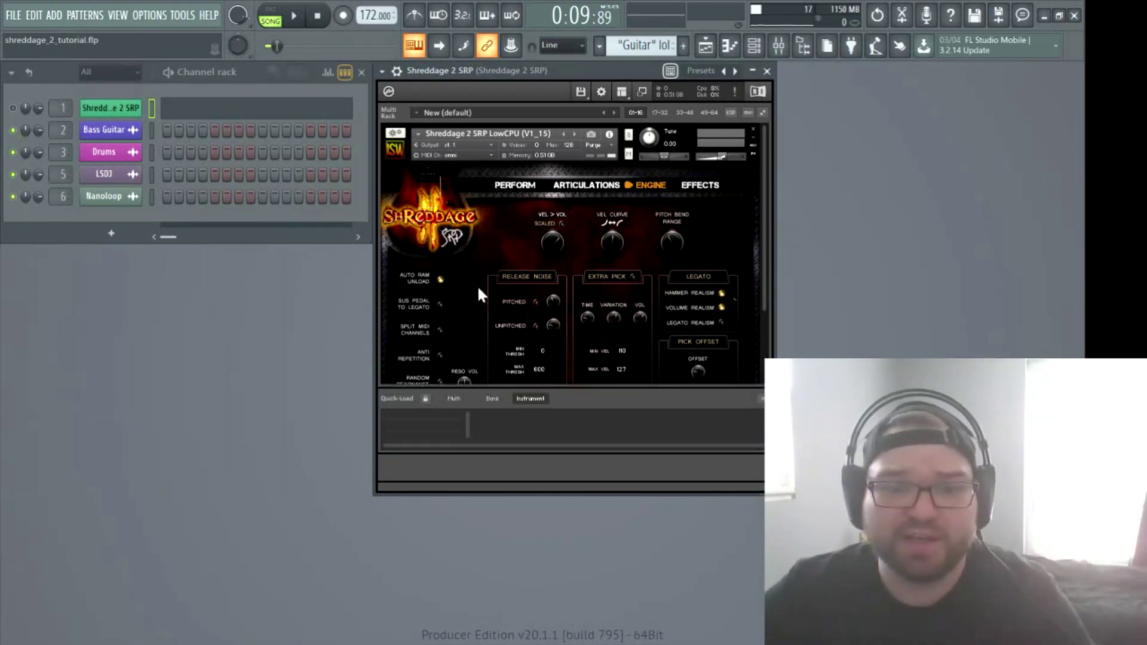
{"action": "left_click", "coordinate": [759, 404]}
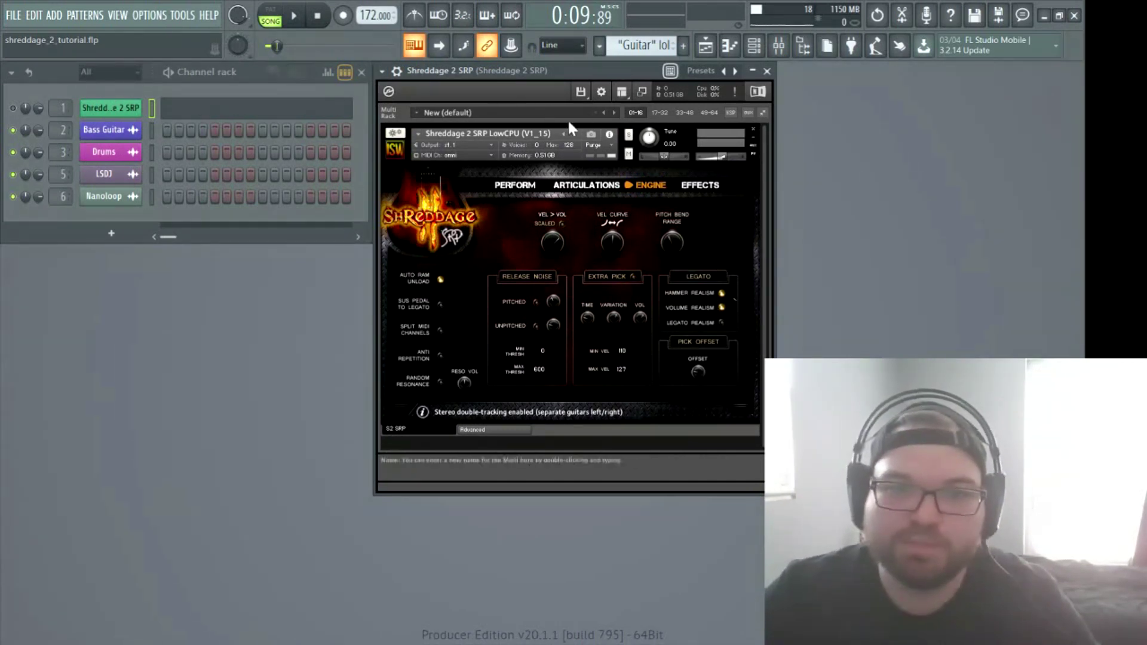
{"action": "left_click", "coordinate": [515, 187]}
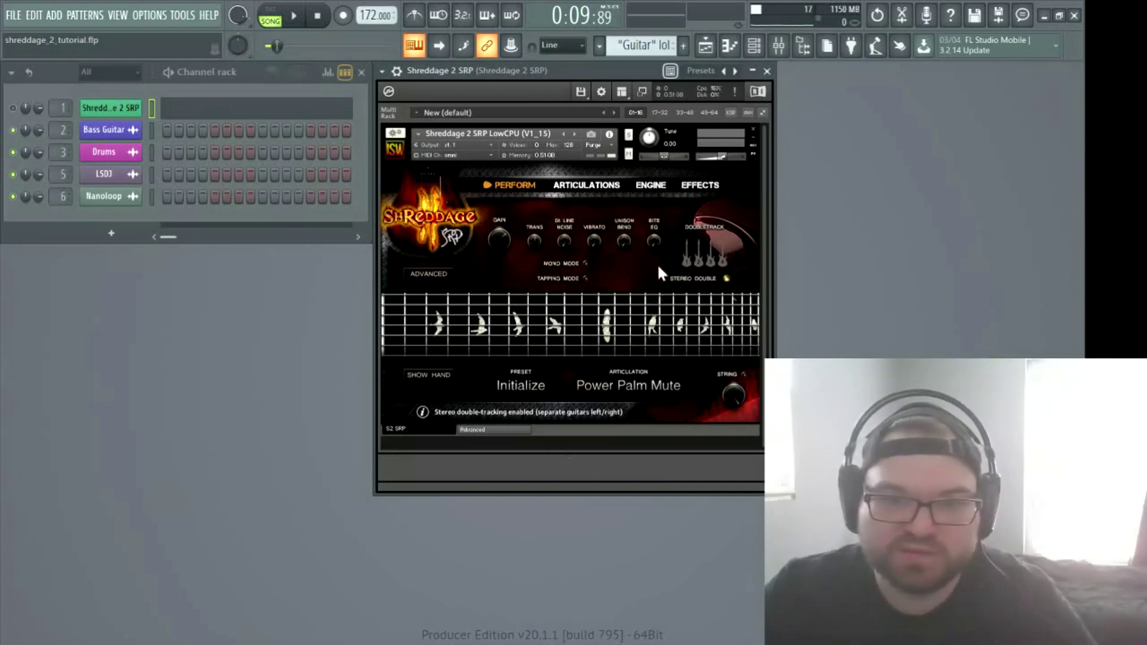
Unmute the Shreddage 2 SRP channel and audition the arrangement with the Guitar lol track selected.
{"action": "left_click", "coordinate": [767, 71]}
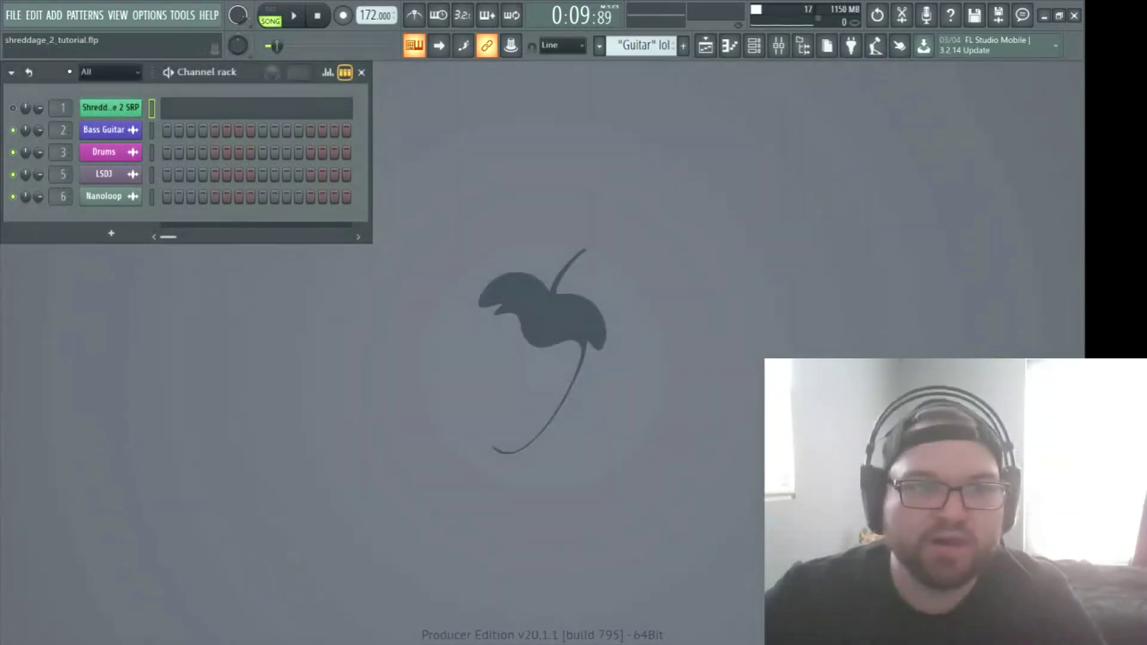
{"action": "left_click", "coordinate": [13, 109]}
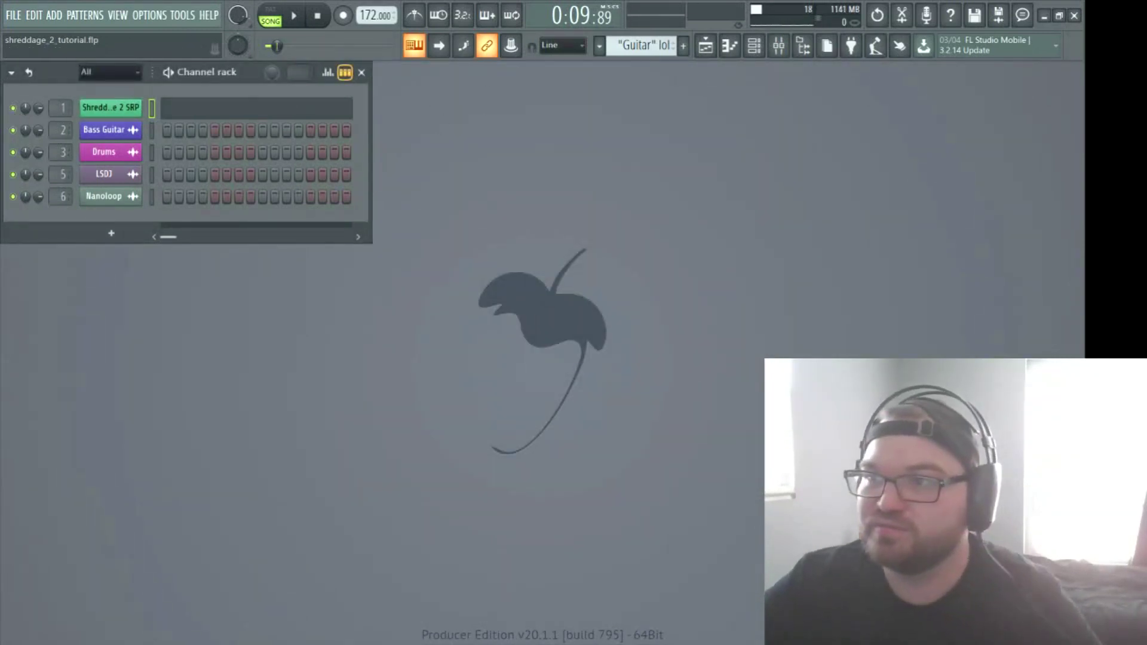
{"action": "left_click", "coordinate": [706, 45]}
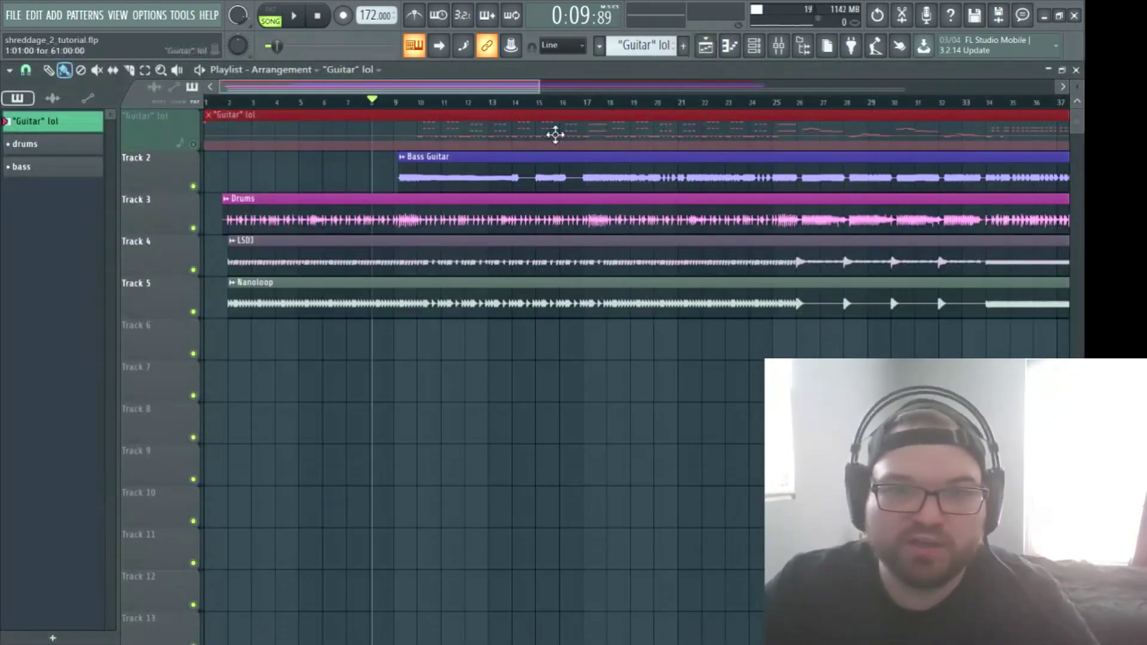
{"action": "left_click", "coordinate": [143, 125]}
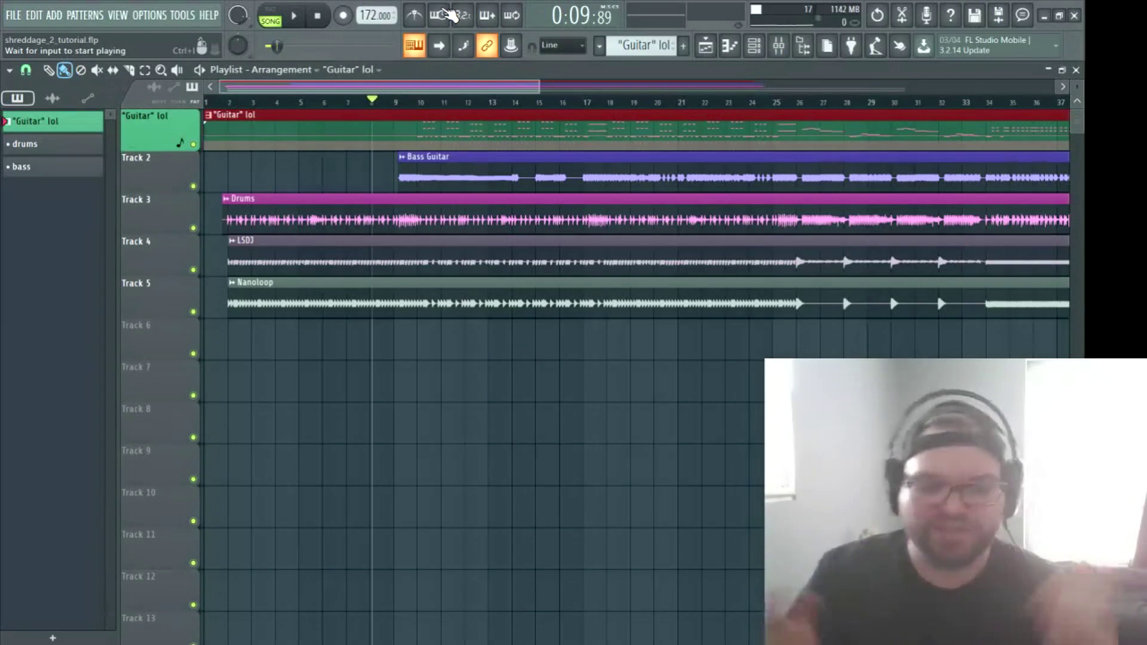
{"action": "key", "text": "space"}
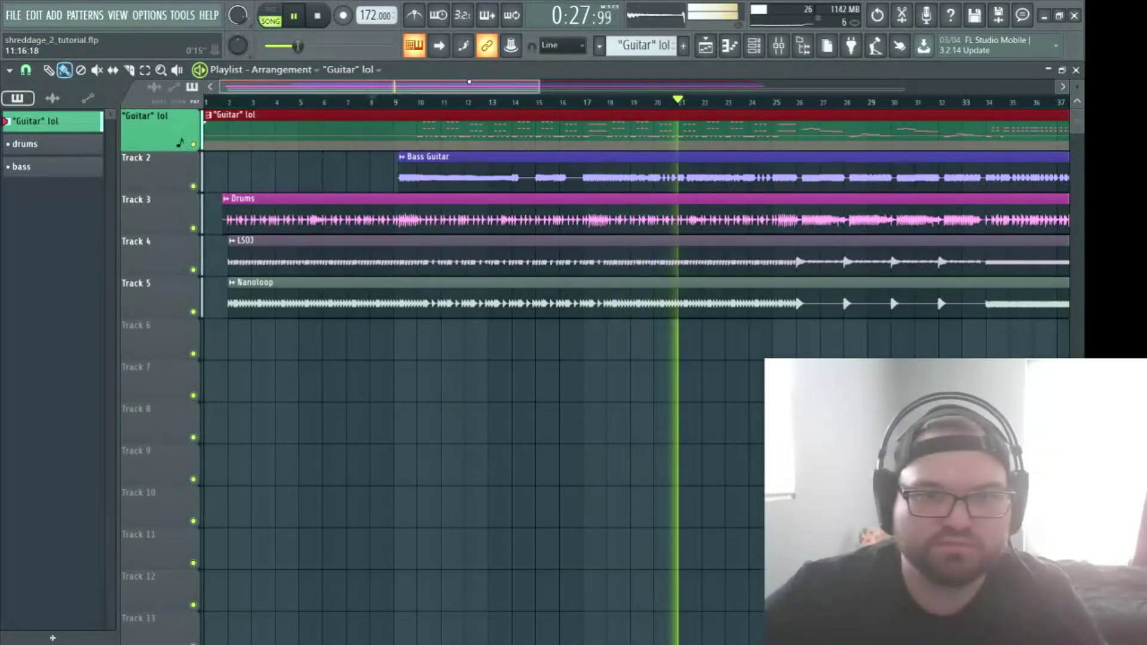
{"action": "key", "text": "space"}
Show bars 8–17 of the Shreddage 2 SRP part and place a B2 note on bar 9.
{"action": "left_click", "coordinate": [1076, 70]}
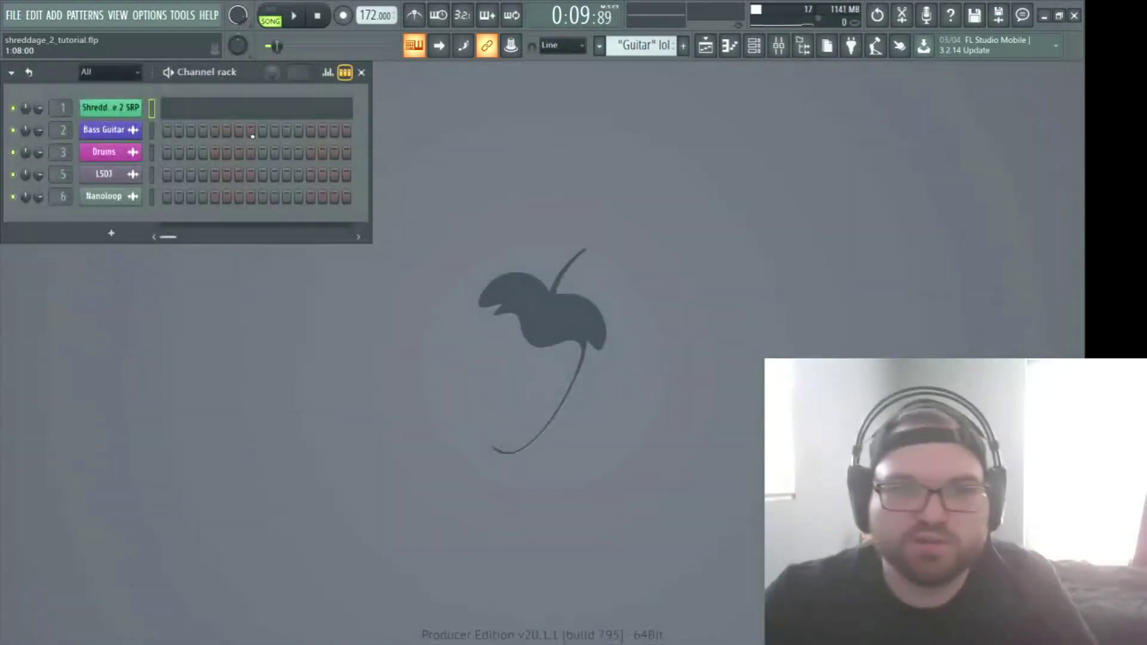
{"action": "left_click", "coordinate": [215, 110]}
{"action": "left_click_drag", "start_coordinate": [416, 109], "coordinate": [538, 123]}
{"action": "scroll", "coordinate": [508, 263], "scroll_direction": "up", "scroll_amount": 5}
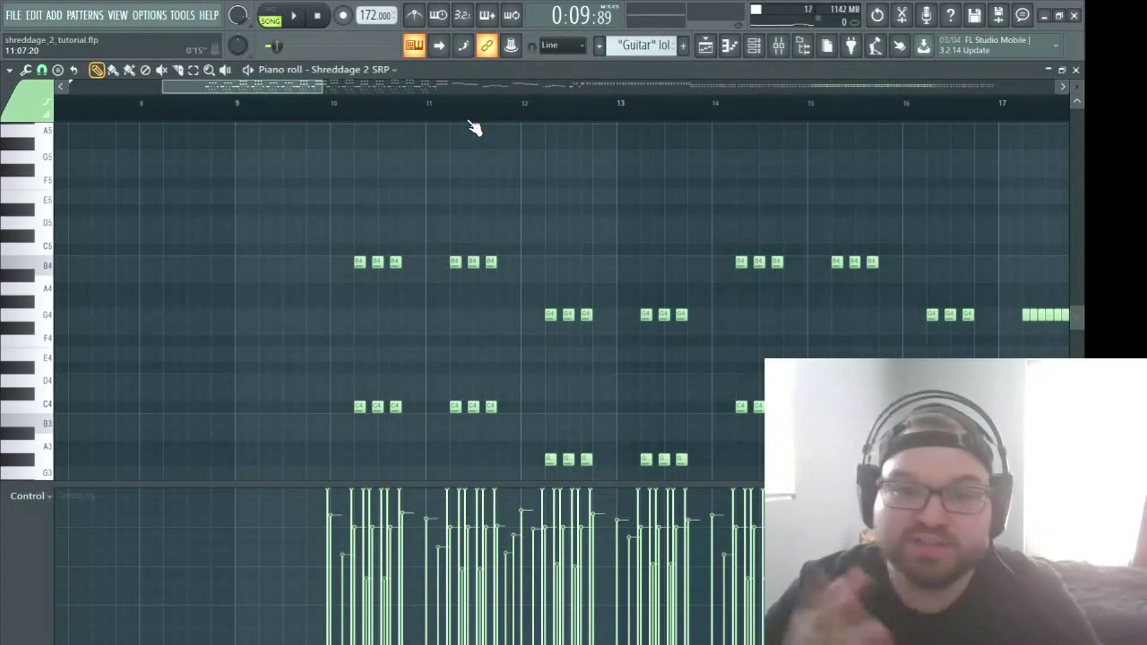
{"action": "scroll", "coordinate": [435, 256], "scroll_direction": "down", "scroll_amount": 3}
{"action": "scroll", "coordinate": [423, 273], "scroll_direction": "up", "scroll_amount": 5}
{"action": "scroll", "coordinate": [419, 141], "scroll_direction": "down", "scroll_amount": 12}
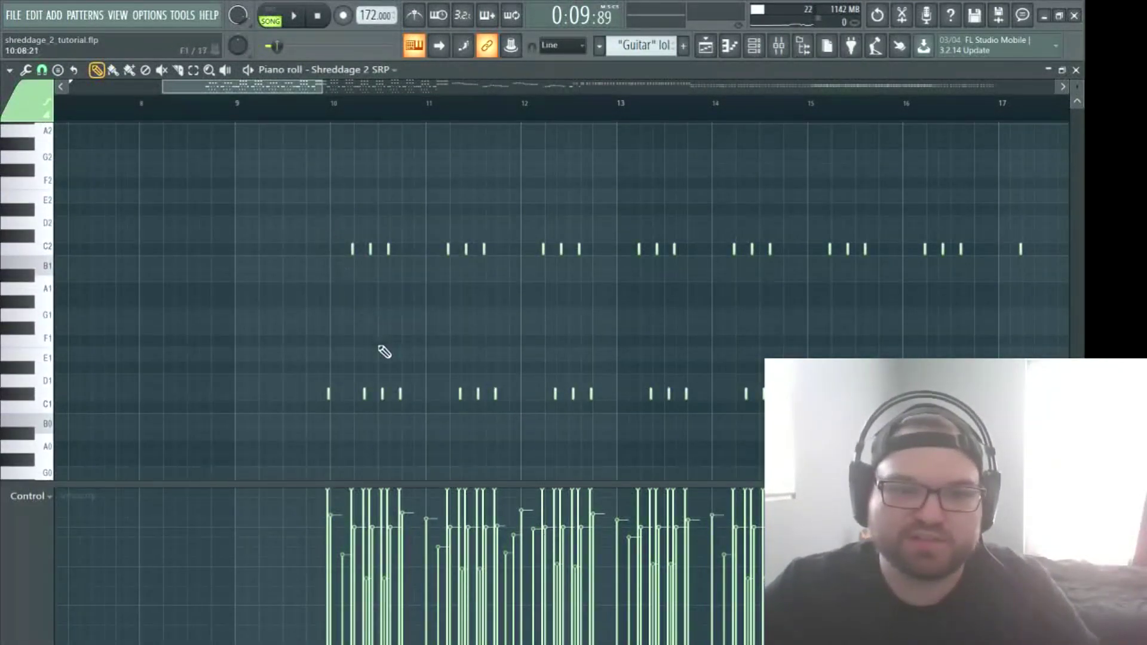
{"action": "scroll", "coordinate": [220, 246], "scroll_direction": "up", "scroll_amount": 6}
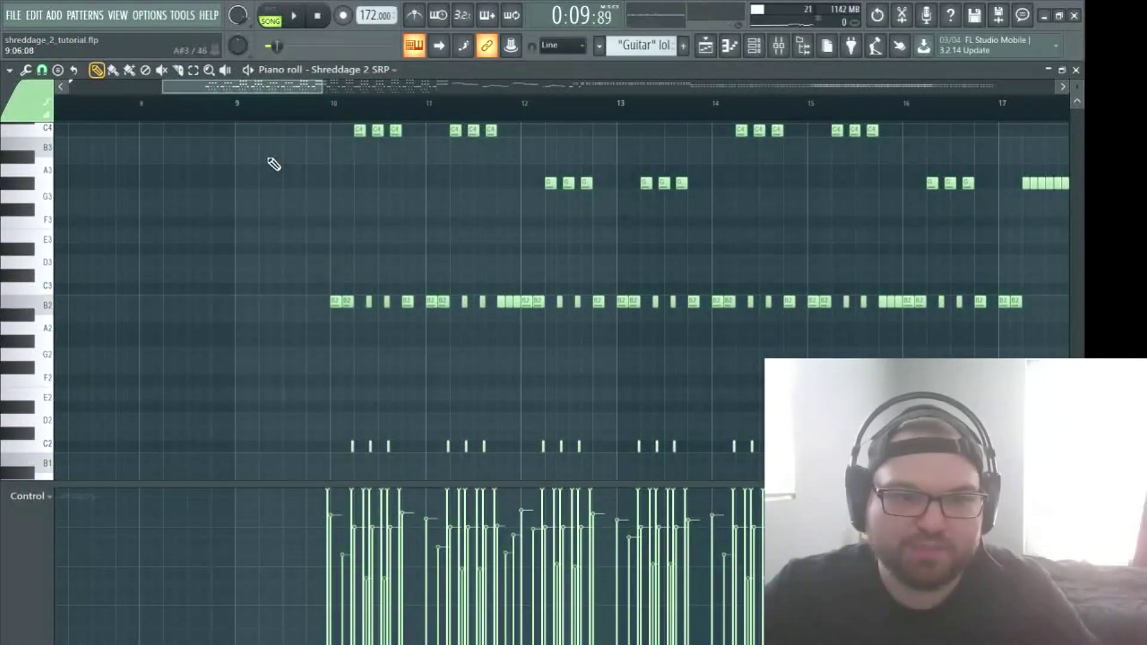
{"action": "scroll", "coordinate": [313, 118], "scroll_direction": "up", "scroll_amount": 4}
{"action": "left_click", "coordinate": [172, 305]}
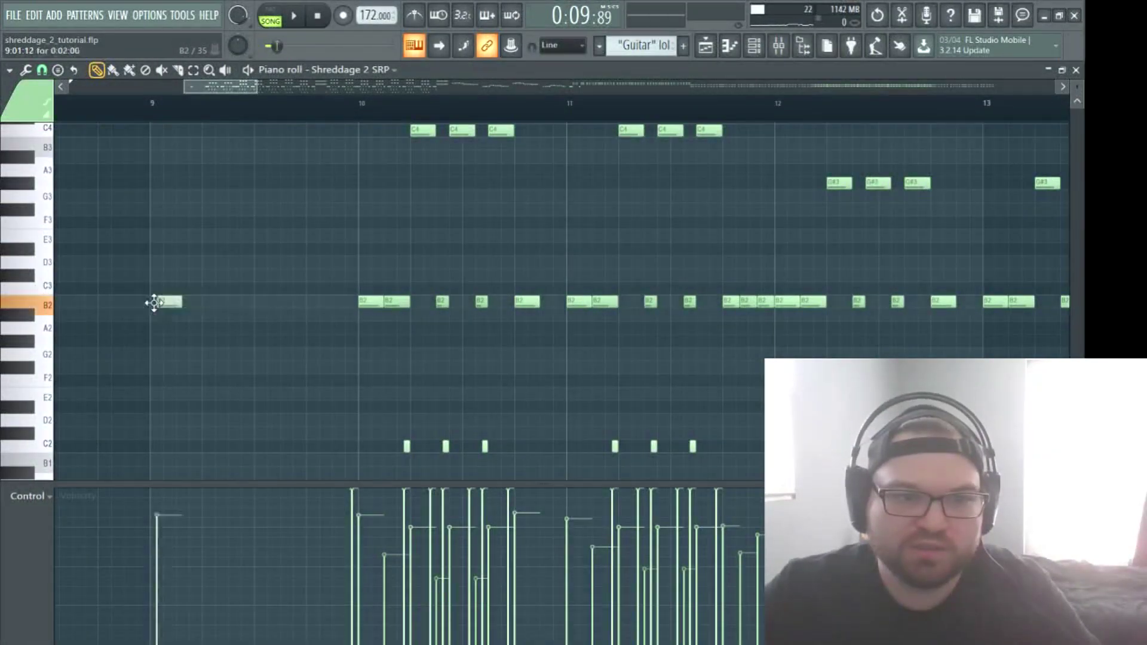
{"action": "left_click_drag", "start_coordinate": [154, 303], "coordinate": [148, 303]}
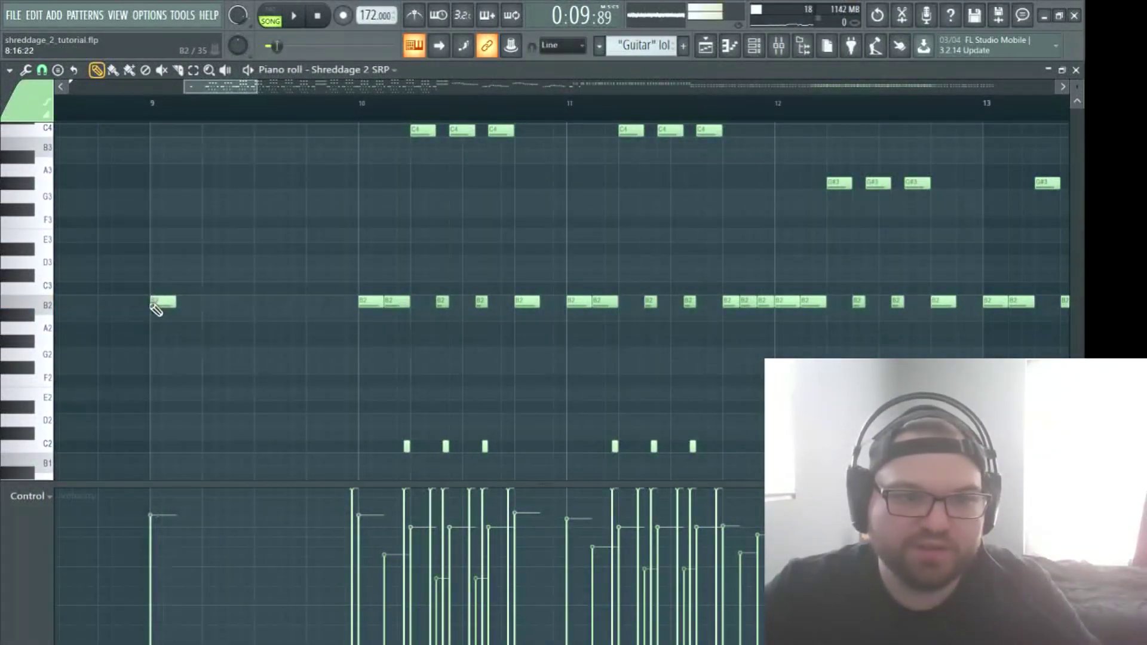
Stack F#3 and B3 on the bar 9 B2, set the chord to 25% velocity, and audition it.
{"action": "left_click", "coordinate": [154, 209]}
{"action": "left_click", "coordinate": [156, 143]}
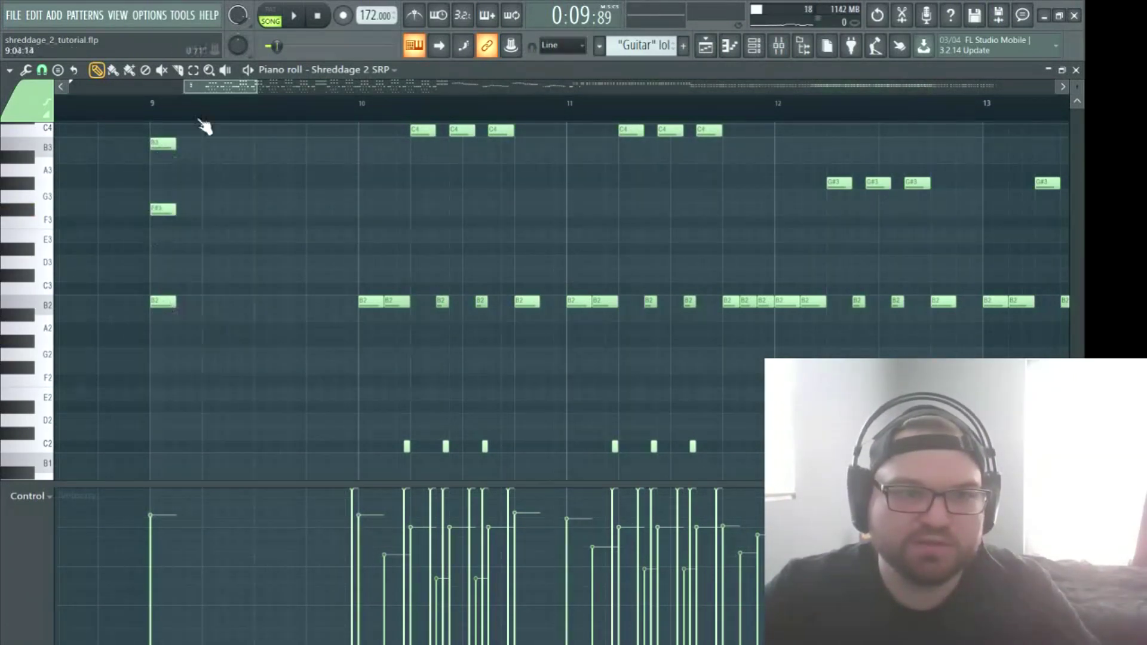
{"action": "left_click", "coordinate": [157, 607]}
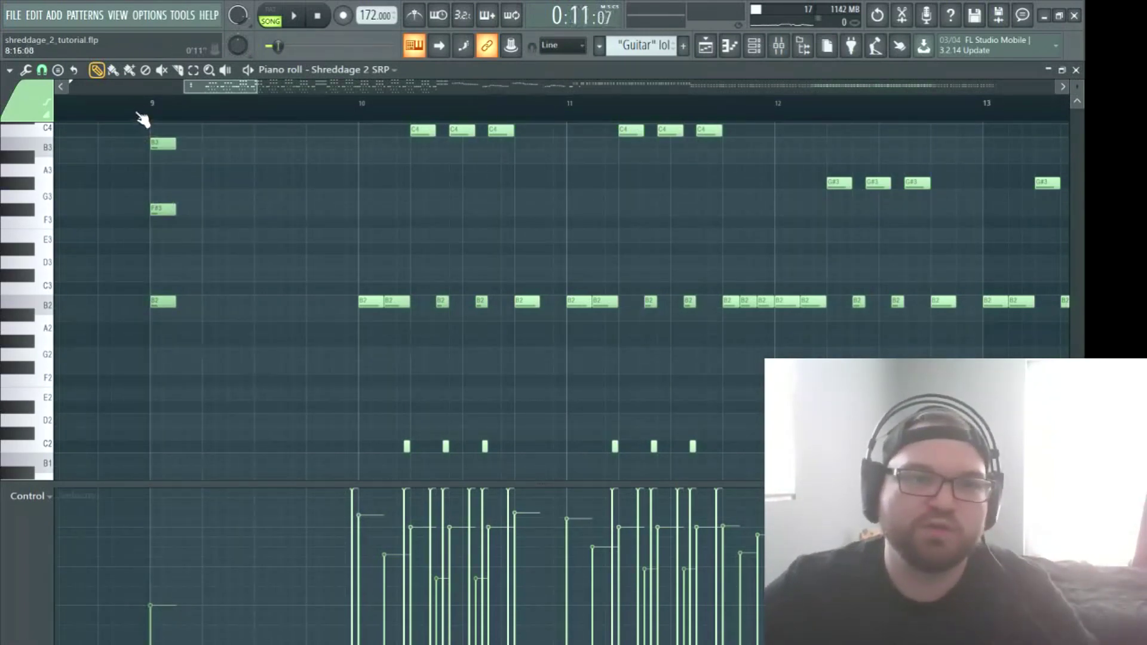
{"action": "key", "text": "space"}
{"action": "key", "text": "space"}
{"action": "left_click", "coordinate": [1075, 70]}
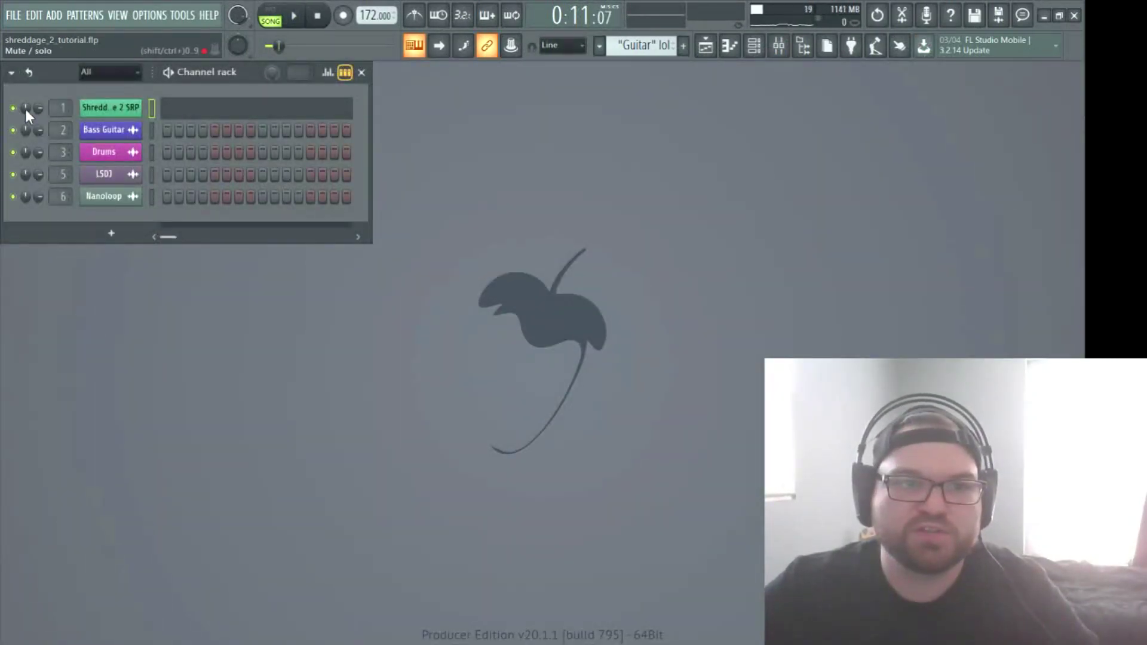
Reopen the Shreddage 2 SRP piano roll and delete the B3, F#3 and B2 chord at bar 9.
{"action": "key", "text": "space"}
{"action": "left_click", "coordinate": [183, 113]}
{"action": "key", "text": "space"}
{"action": "scroll", "coordinate": [514, 213], "scroll_direction": "down", "scroll_amount": 4}
{"action": "scroll", "coordinate": [218, 136], "scroll_direction": "right", "scroll_amount": 8}
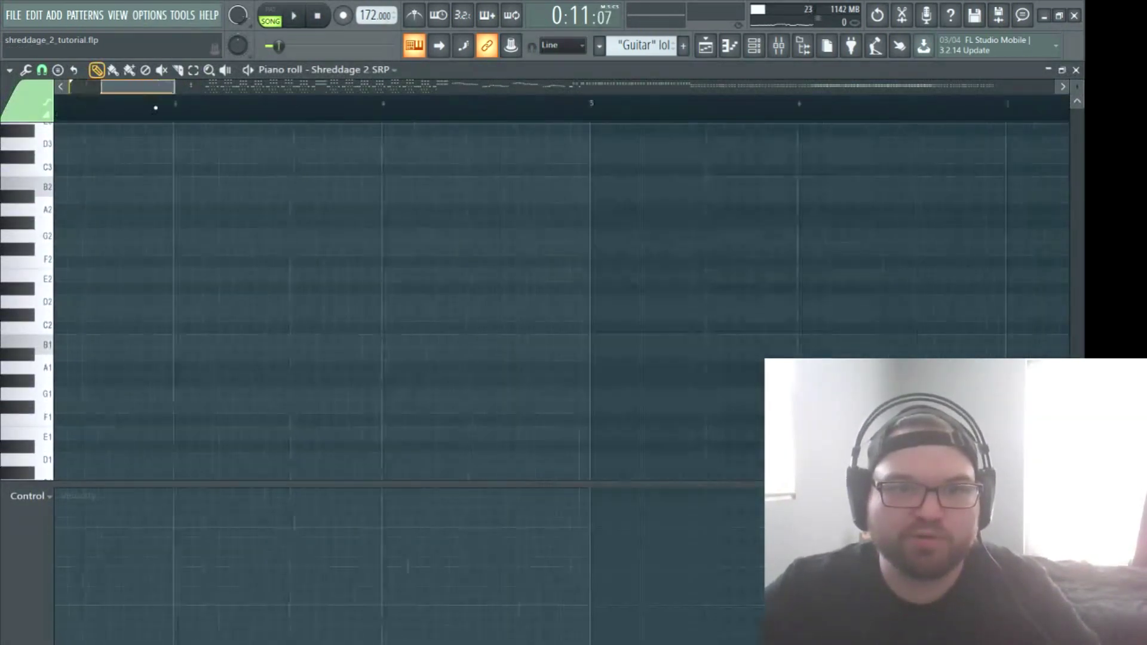
{"action": "scroll", "coordinate": [428, 310], "scroll_direction": "up", "scroll_amount": 7}
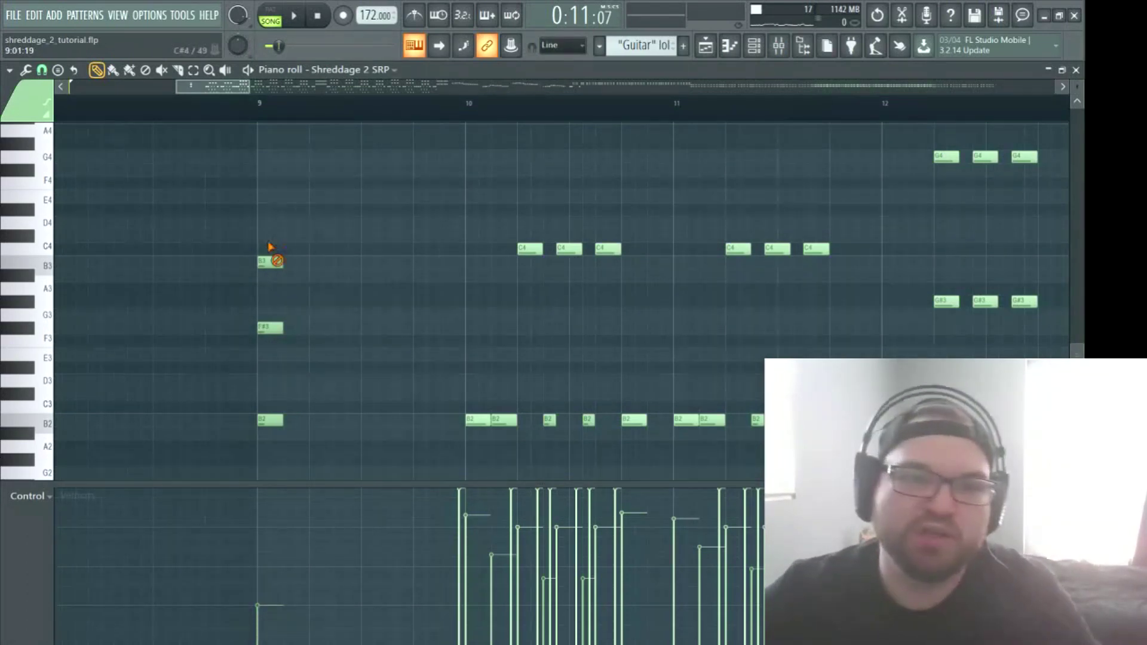
{"action": "right_click", "coordinate": [270, 262]}
{"action": "right_click", "coordinate": [270, 328]}
{"action": "right_click", "coordinate": [270, 420]}
Draw a short C#1 key-switch note just ahead of the start of bar 10.
{"action": "scroll", "coordinate": [566, 290], "scroll_direction": "down", "scroll_amount": 6}
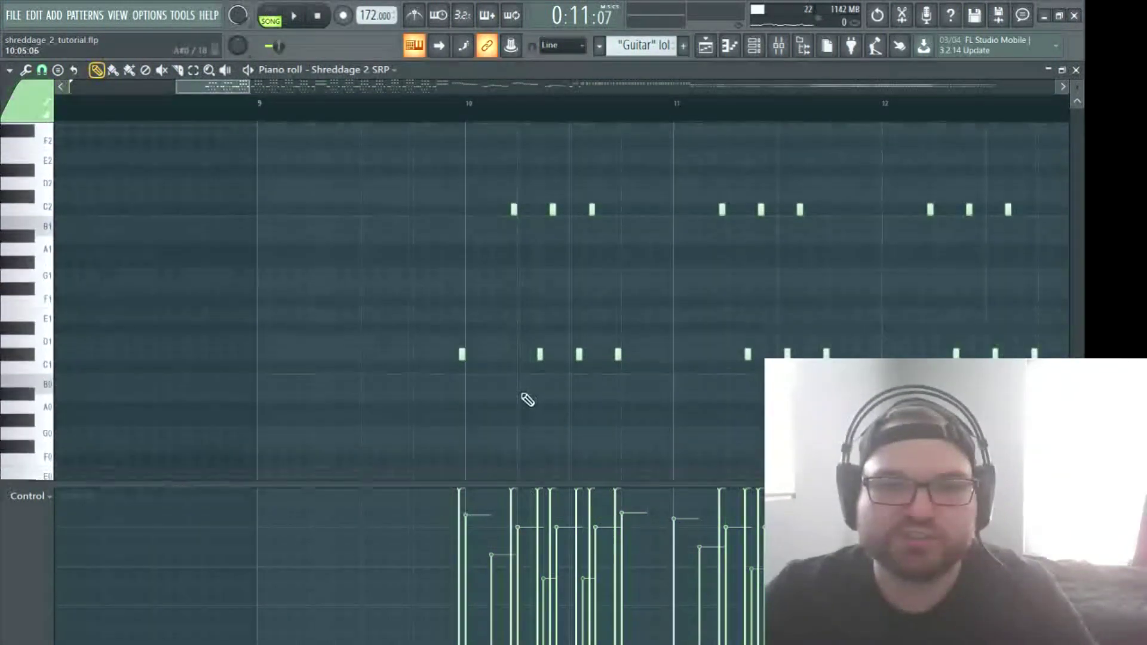
{"action": "left_click", "coordinate": [461, 356]}
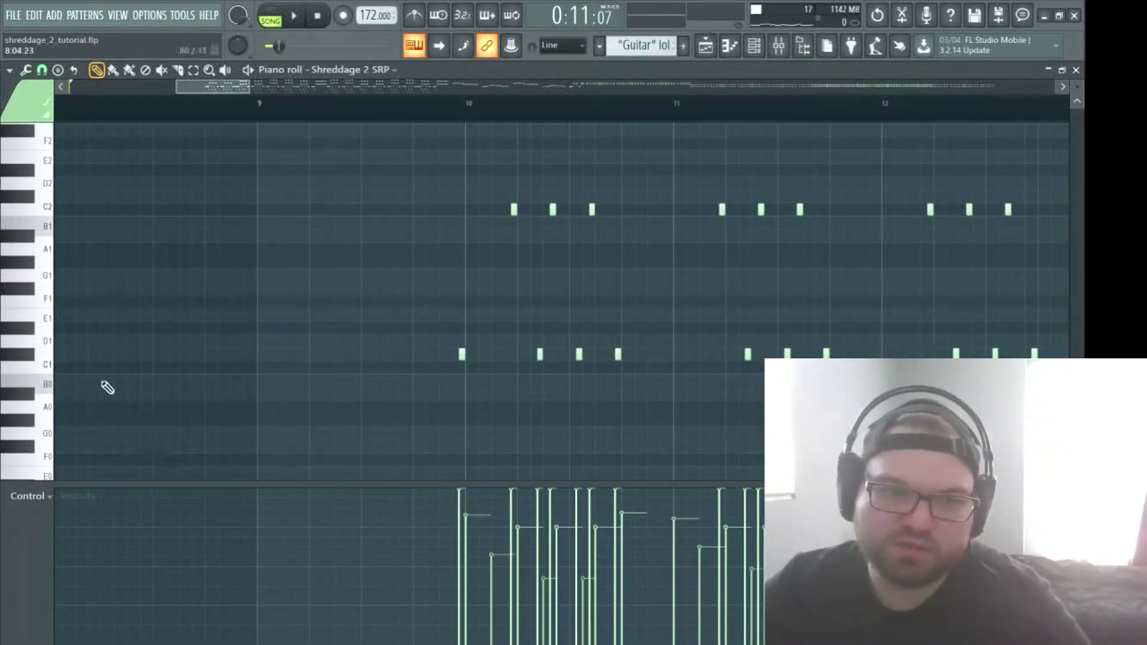
{"action": "scroll", "coordinate": [628, 239], "scroll_direction": "up", "scroll_amount": 6}
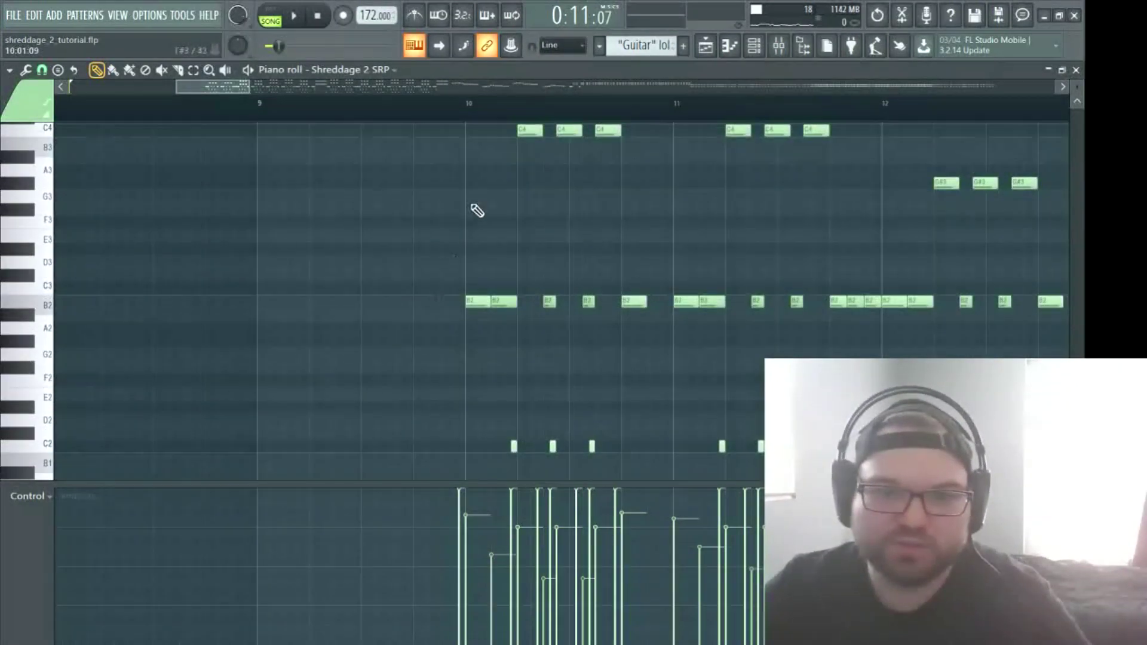
{"action": "scroll", "coordinate": [463, 370], "scroll_direction": "down", "scroll_amount": 4}
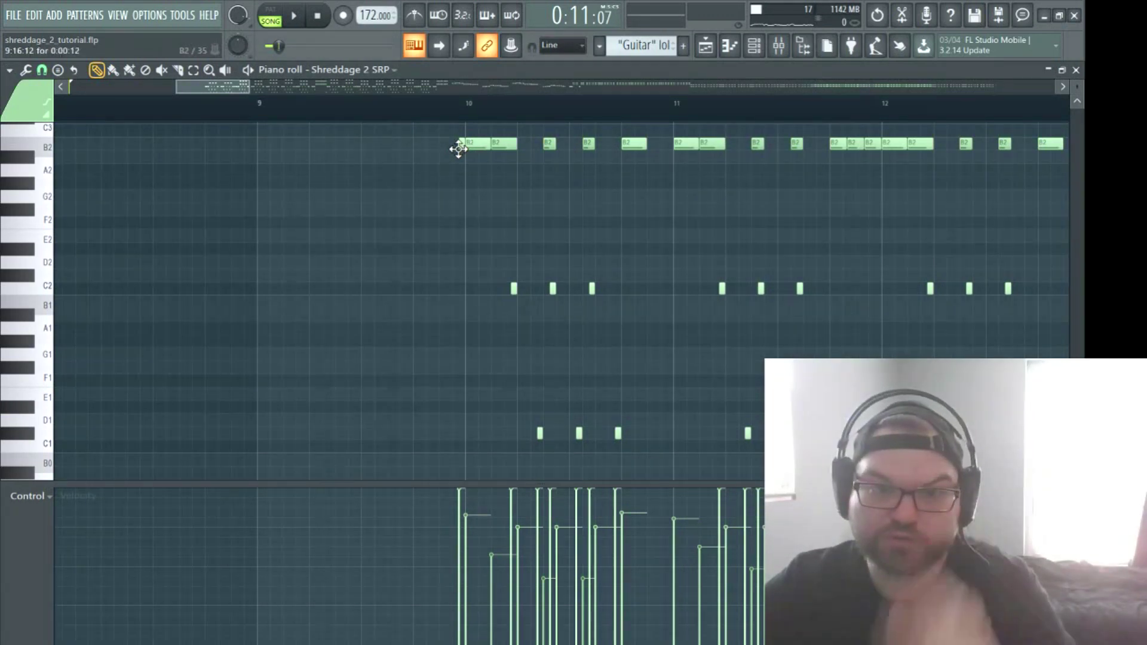
{"action": "left_click", "coordinate": [467, 434]}
{"action": "left_click_drag", "start_coordinate": [462, 444], "coordinate": [456, 446]}
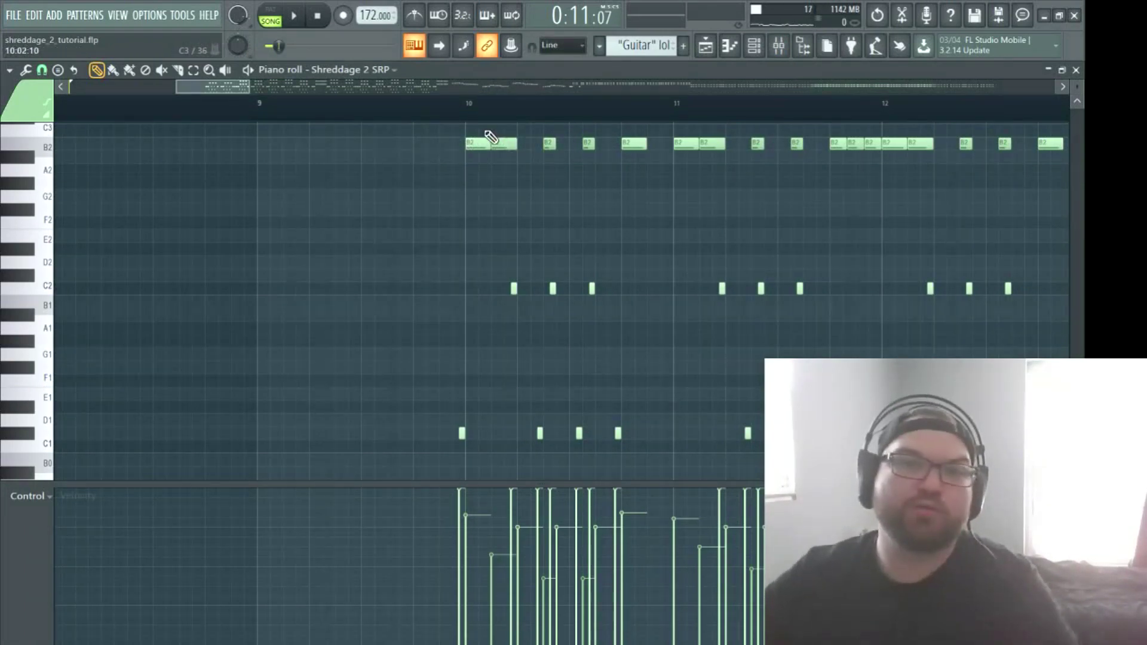
{"action": "scroll", "coordinate": [507, 330], "scroll_direction": "up", "scroll_amount": 4}
{"action": "scroll", "coordinate": [505, 323], "scroll_direction": "down", "scroll_amount": 3}
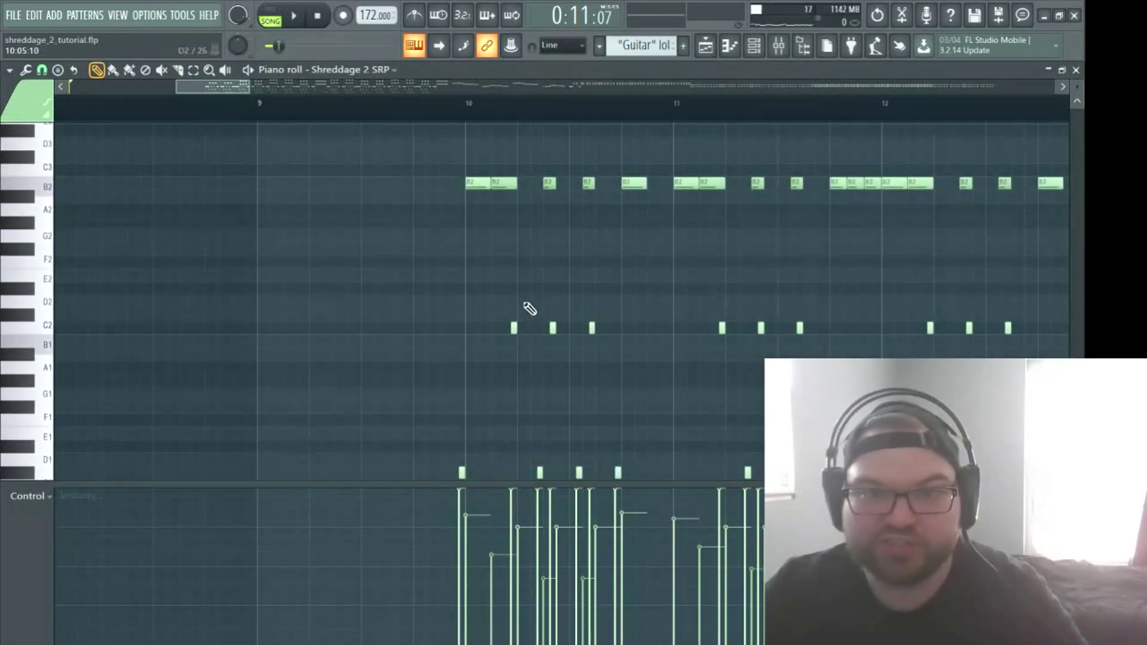
{"action": "scroll", "coordinate": [576, 263], "scroll_direction": "up", "scroll_amount": 8}
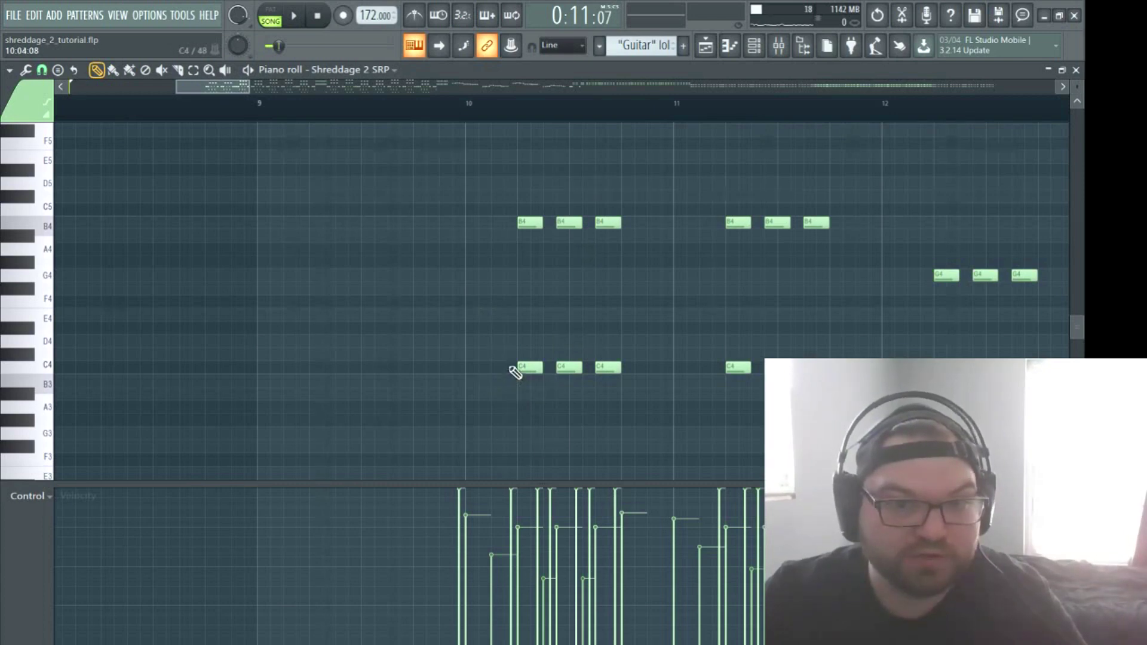
{"action": "scroll", "coordinate": [514, 375], "scroll_direction": "down", "scroll_amount": 4}
{"action": "scroll", "coordinate": [466, 328], "scroll_direction": "up", "scroll_amount": 4}
{"action": "scroll", "coordinate": [619, 333], "scroll_direction": "down", "scroll_amount": 4}
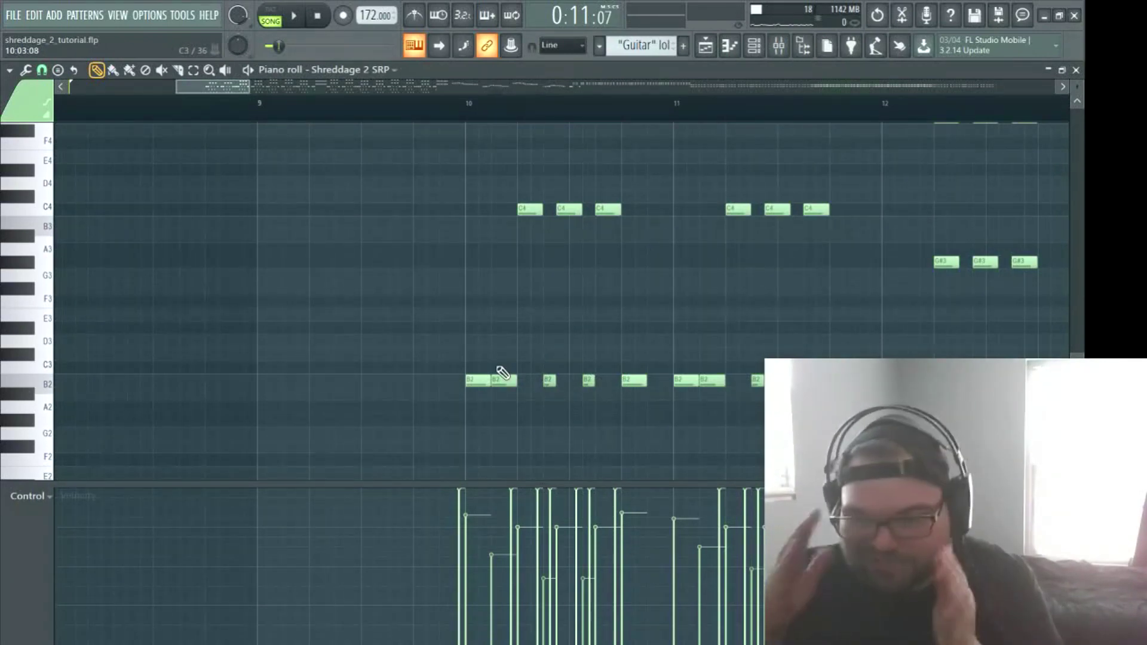
{"action": "scroll", "coordinate": [678, 286], "scroll_direction": "down", "scroll_amount": 3}
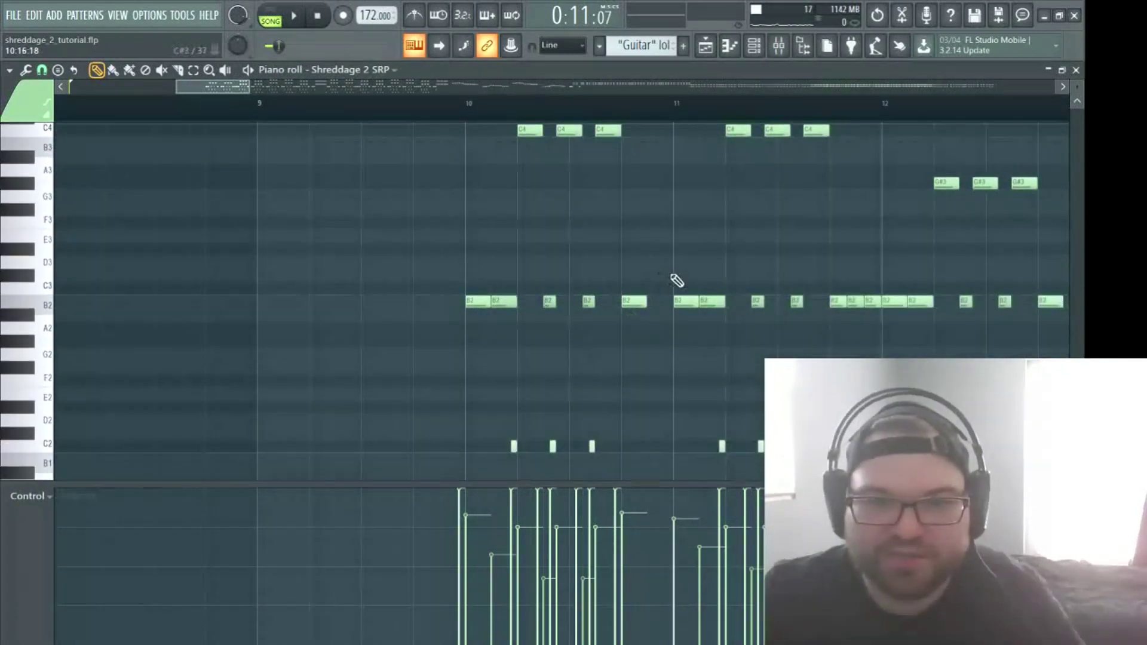
{"action": "scroll", "coordinate": [628, 297], "scroll_direction": "down", "scroll_amount": 3}
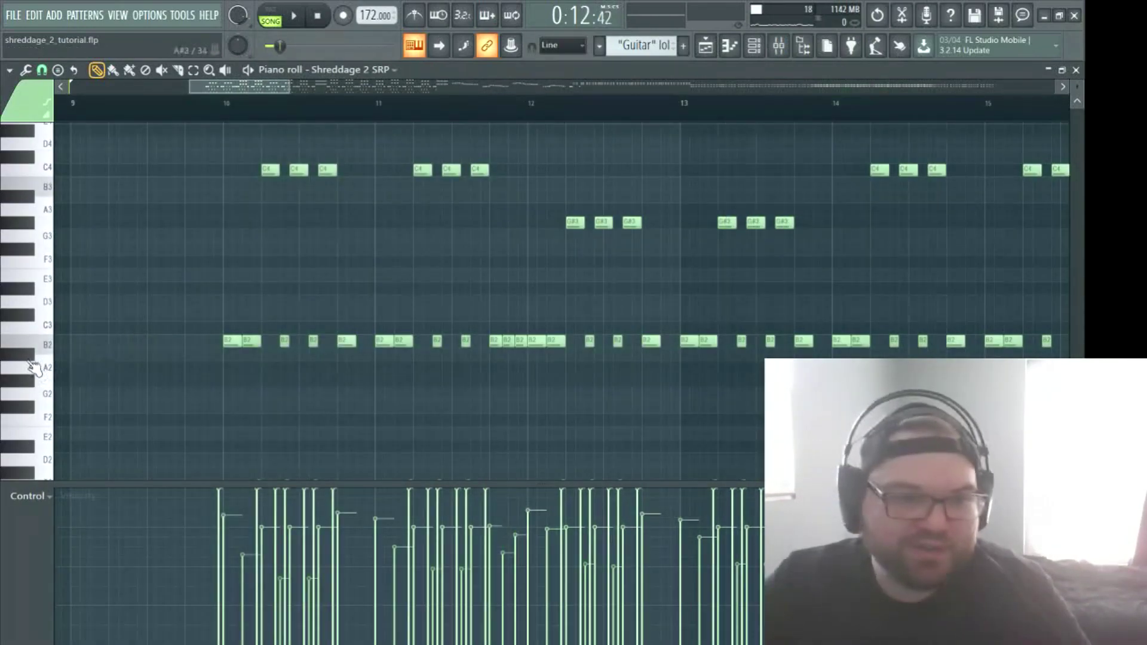
Select every B2 chug note from the keyboard and audition bars 10–12.
{"action": "left_click", "coordinate": [39, 345]}
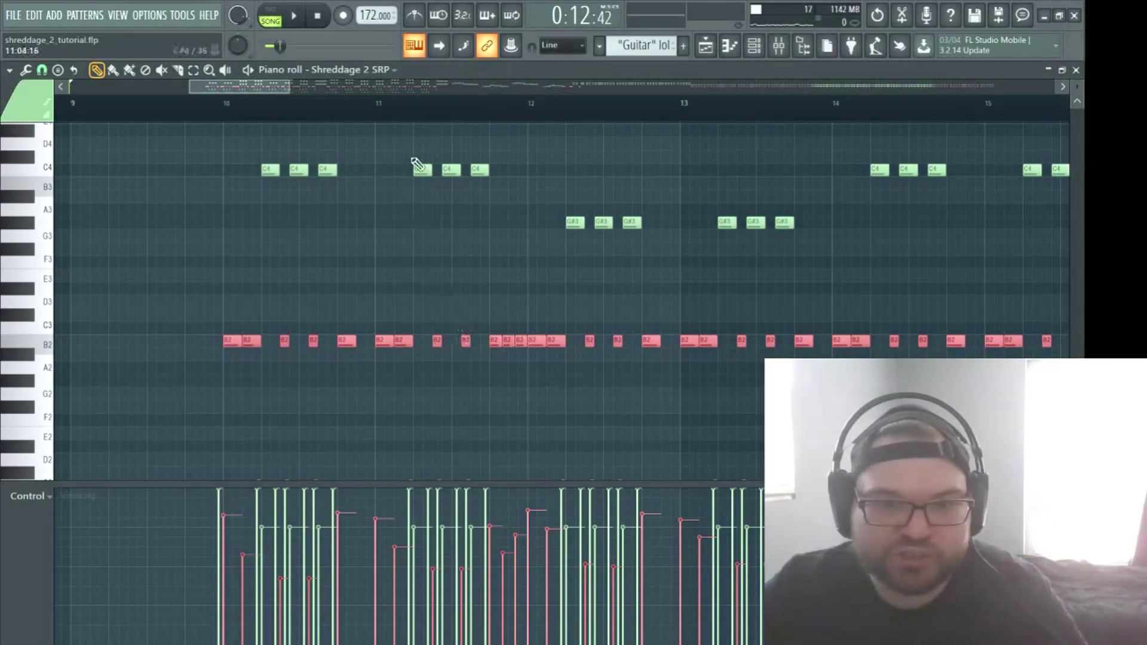
{"action": "scroll", "coordinate": [248, 120], "scroll_direction": "up", "scroll_amount": 2}
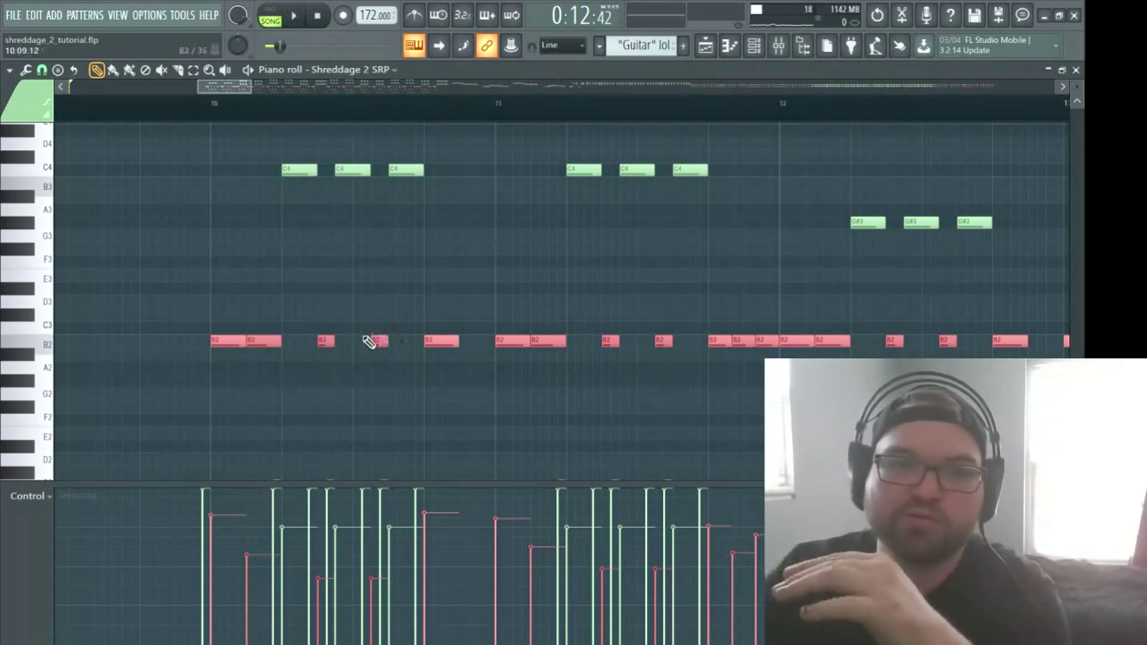
{"action": "scroll", "coordinate": [325, 106], "scroll_direction": "up", "scroll_amount": 5}
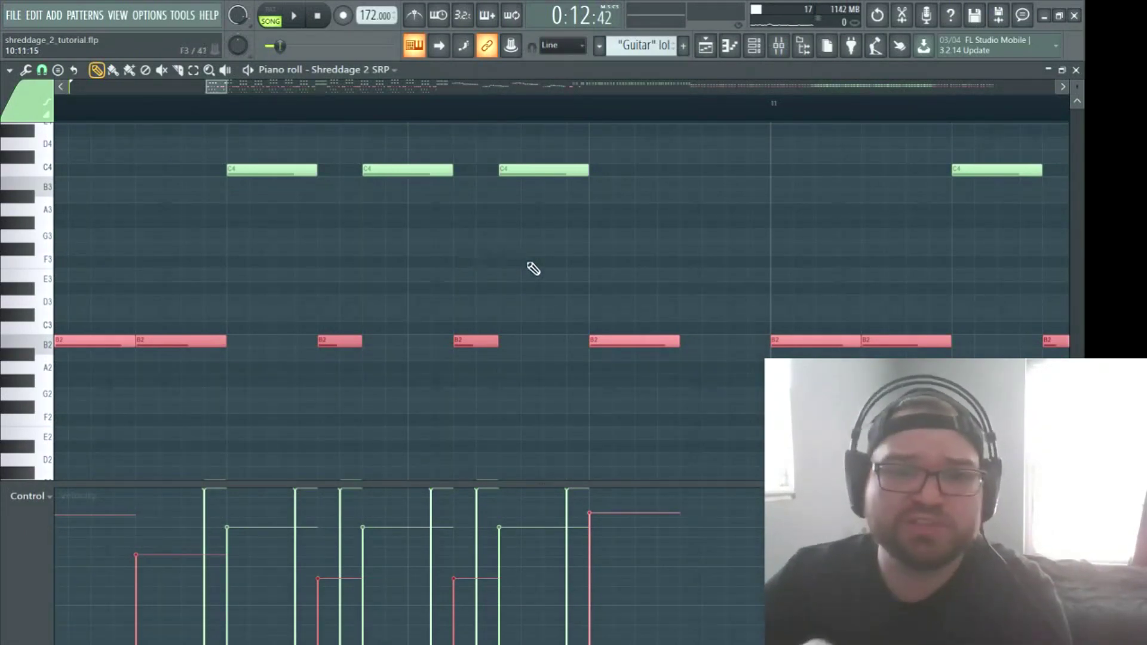
{"action": "scroll", "coordinate": [377, 110], "scroll_direction": "down", "scroll_amount": 4}
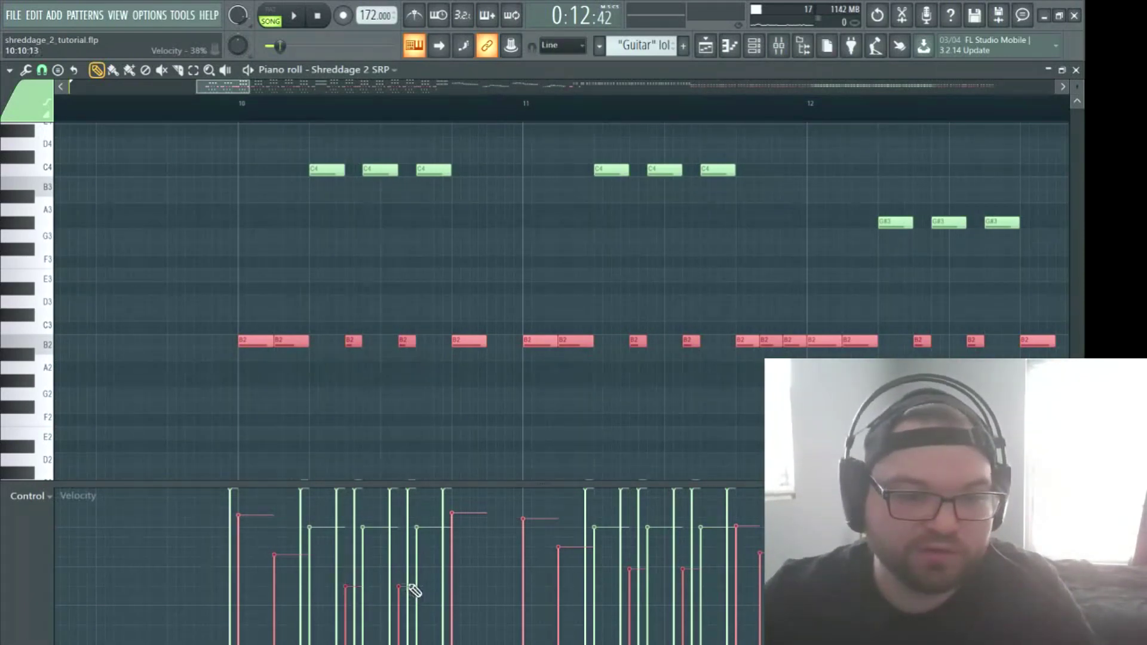
{"action": "key", "text": "space"}
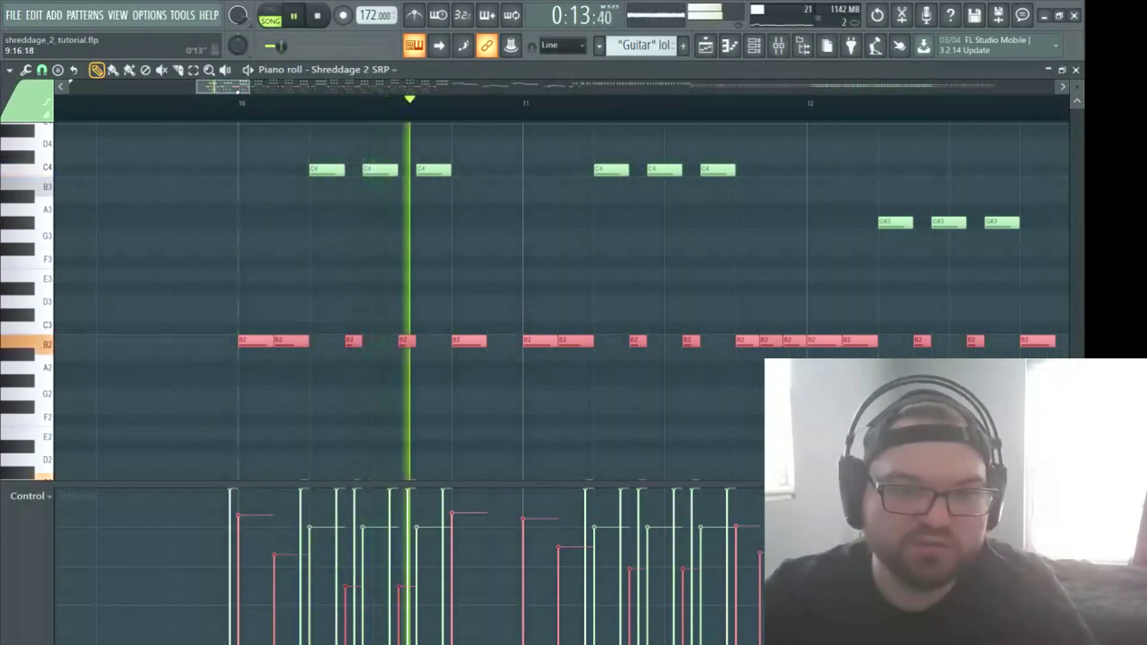
{"action": "key", "text": "space"}
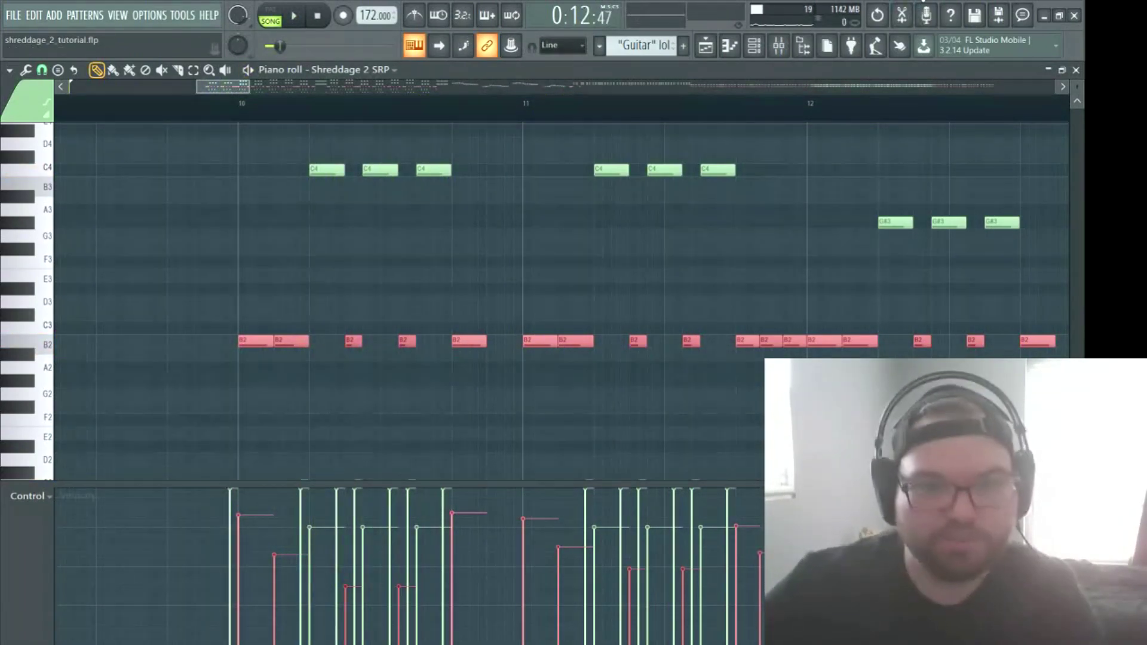
{"action": "scroll", "coordinate": [540, 119], "scroll_direction": "down", "scroll_amount": 5}
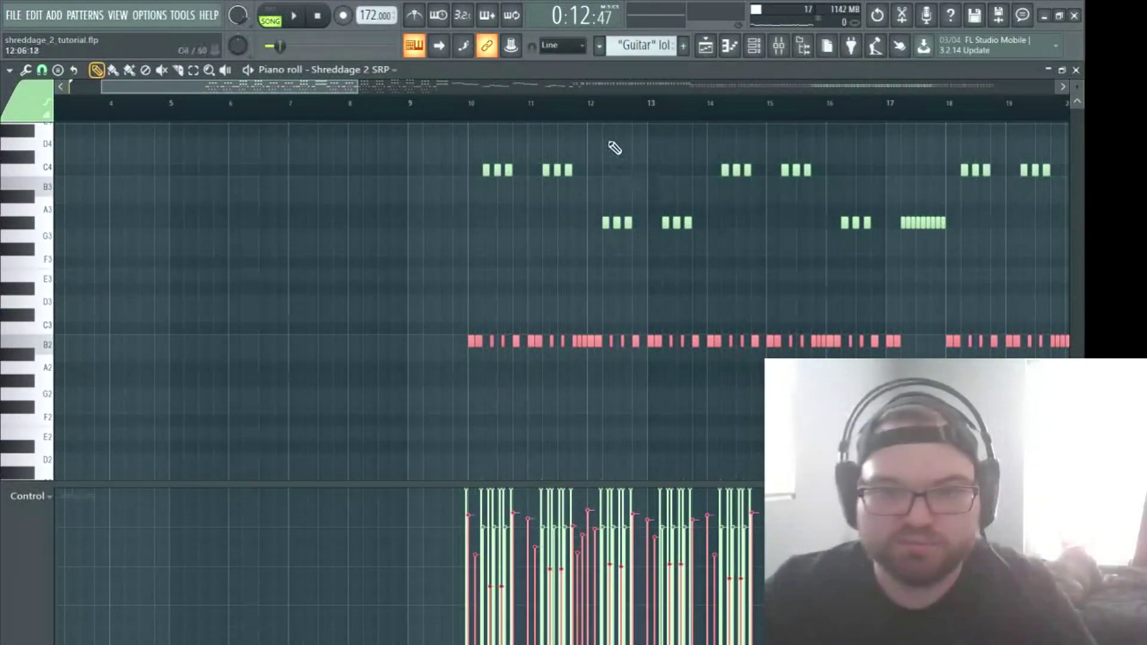
{"action": "scroll", "coordinate": [612, 118], "scroll_direction": "up", "scroll_amount": 4}
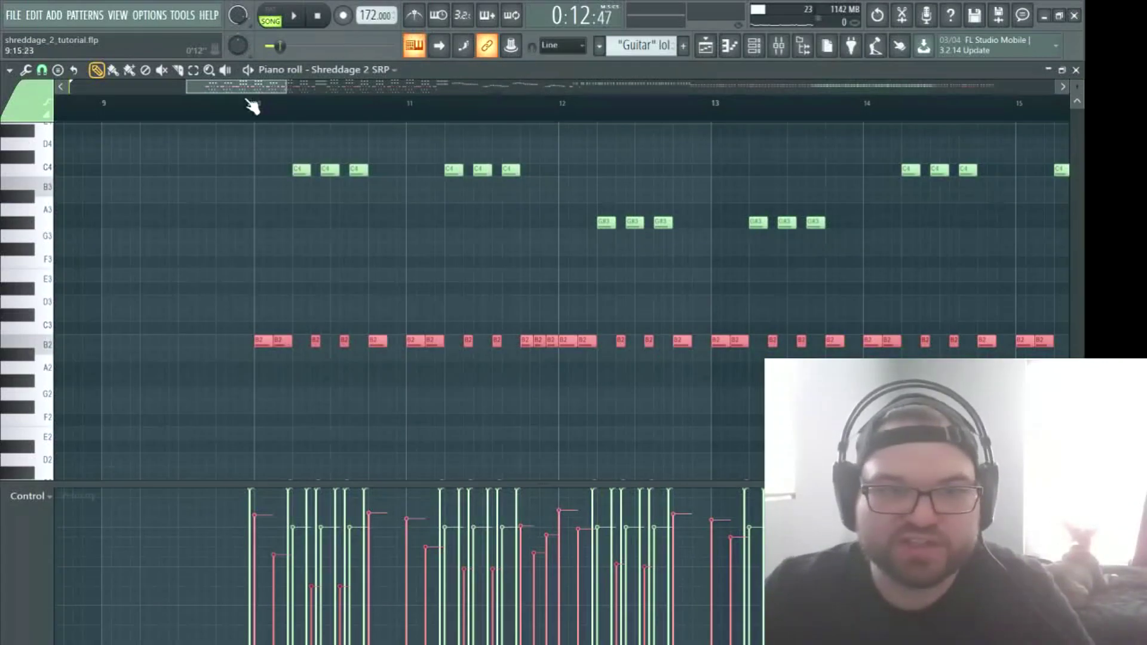
{"action": "left_click_drag", "start_coordinate": [253, 106], "coordinate": [321, 107]}
{"action": "scroll", "coordinate": [763, 247], "scroll_direction": "up", "scroll_amount": 5}
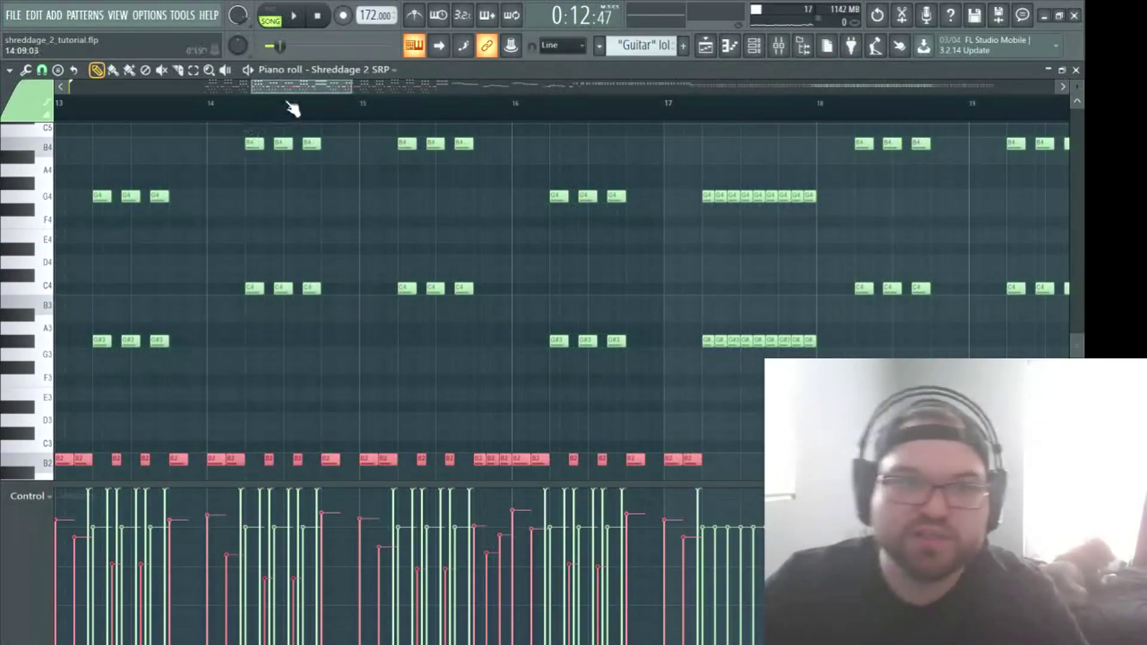
{"action": "scroll", "coordinate": [296, 114], "scroll_direction": "down", "scroll_amount": 4}
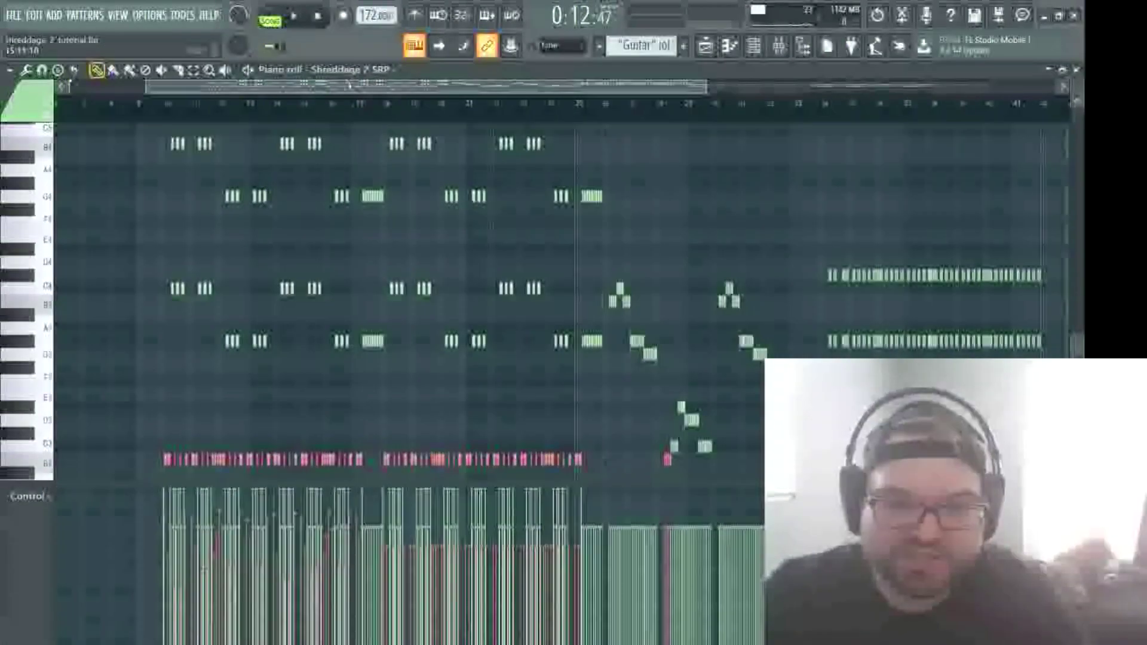
{"action": "scroll", "coordinate": [353, 123], "scroll_direction": "down", "scroll_amount": 1}
{"action": "scroll", "coordinate": [325, 118], "scroll_direction": "up", "scroll_amount": 4}
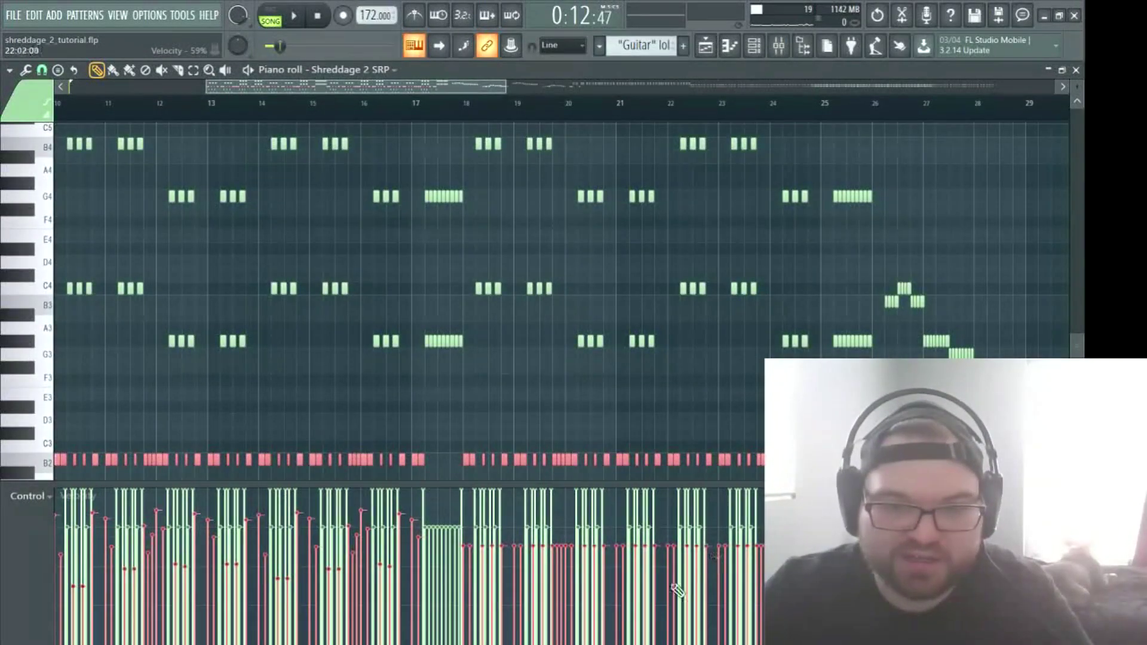
{"action": "scroll", "coordinate": [543, 125], "scroll_direction": "down", "scroll_amount": 5}
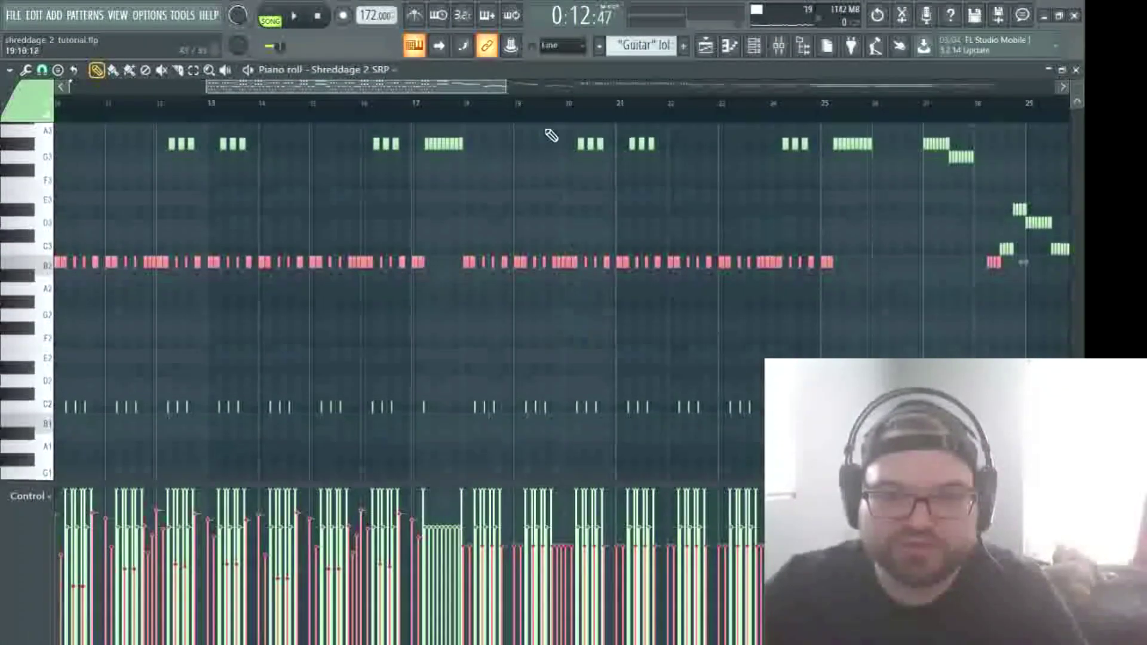
{"action": "scroll", "coordinate": [546, 108], "scroll_direction": "up", "scroll_amount": 3}
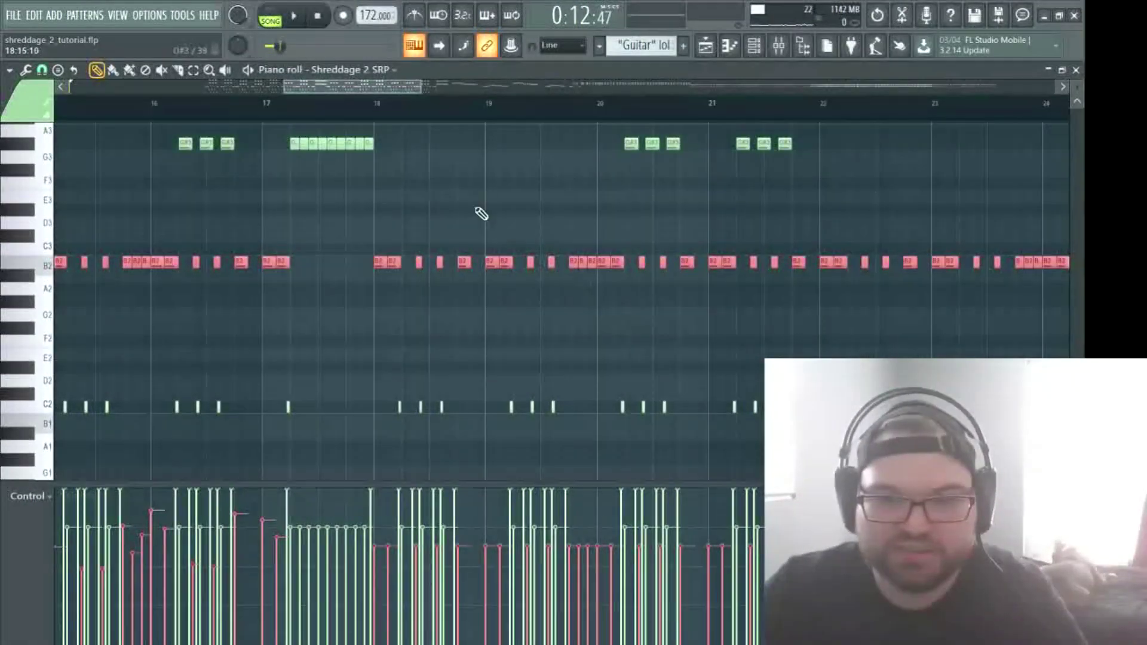
{"action": "left_click", "coordinate": [385, 112]}
{"action": "key", "text": "space"}
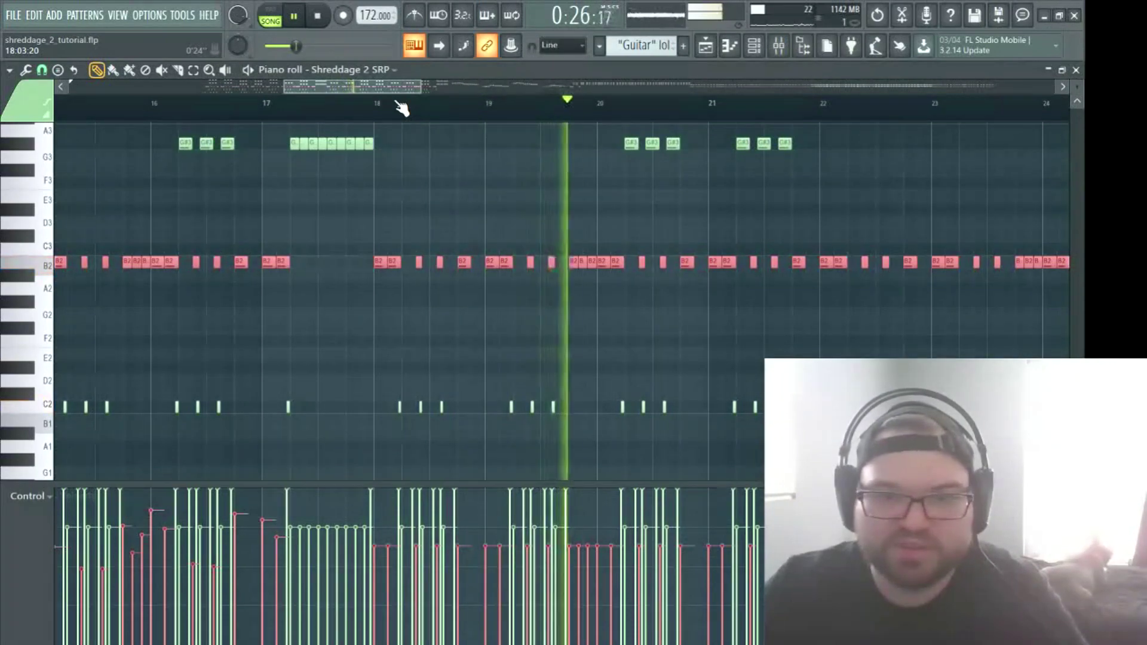
{"action": "key", "text": "space"}
{"action": "scroll", "coordinate": [269, 179], "scroll_direction": "left", "scroll_amount": 10}
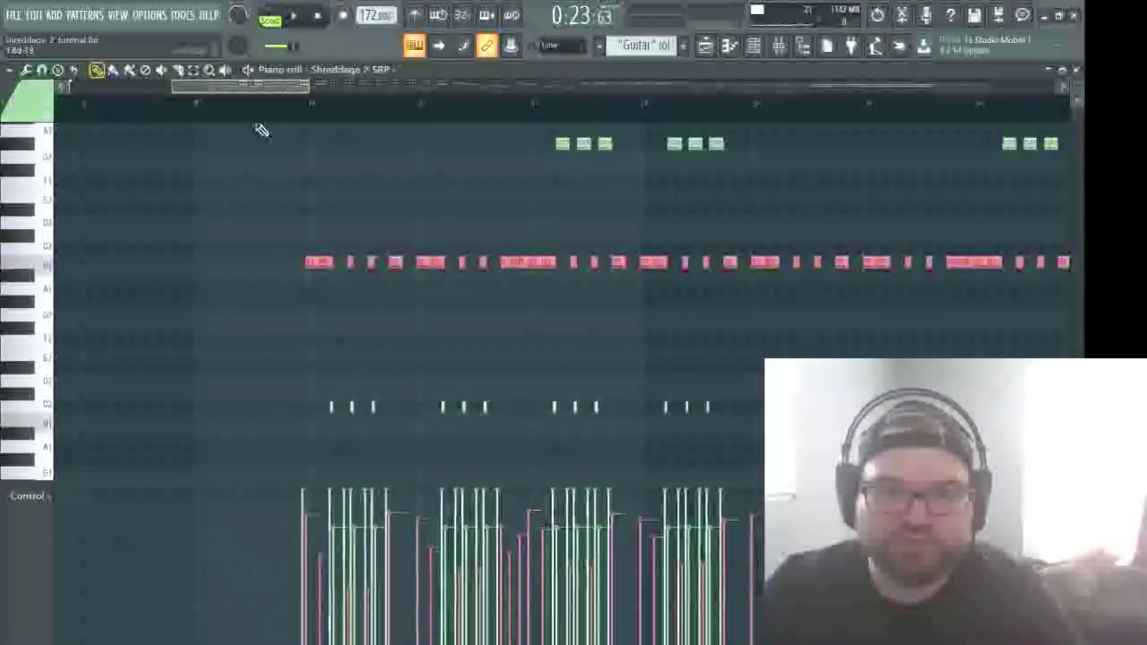
{"action": "left_click", "coordinate": [275, 113]}
{"action": "key", "text": "space"}
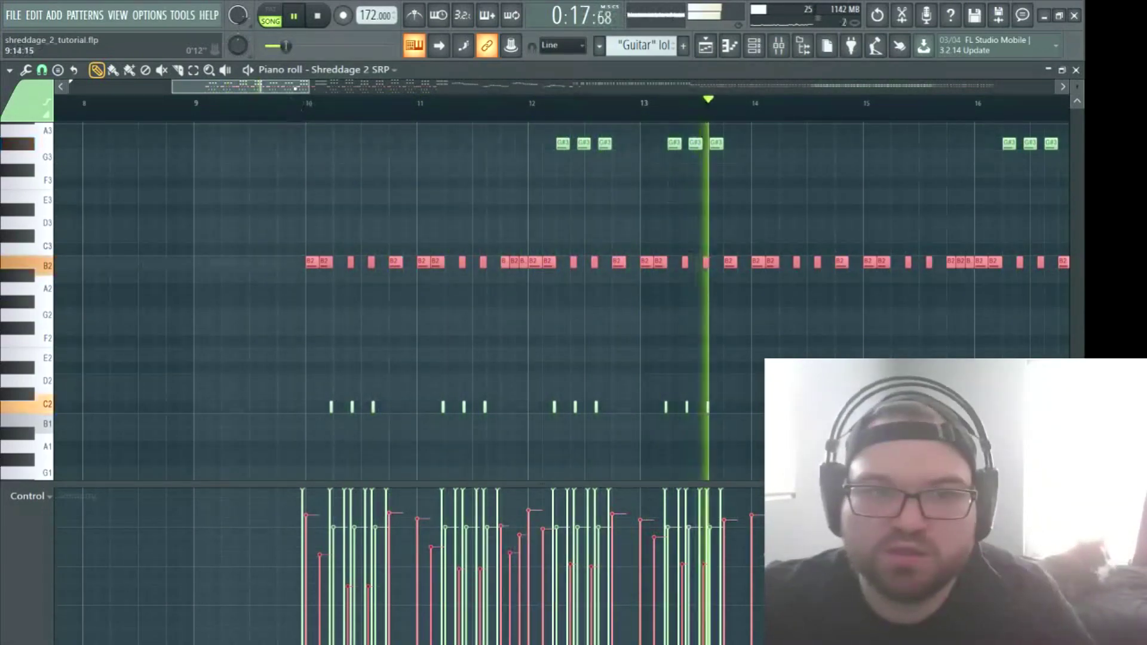
{"action": "scroll", "coordinate": [305, 112], "scroll_direction": "down", "scroll_amount": 2}
Set the song position to bar 26 and audition the breakdown riff.
{"action": "key", "text": "space"}
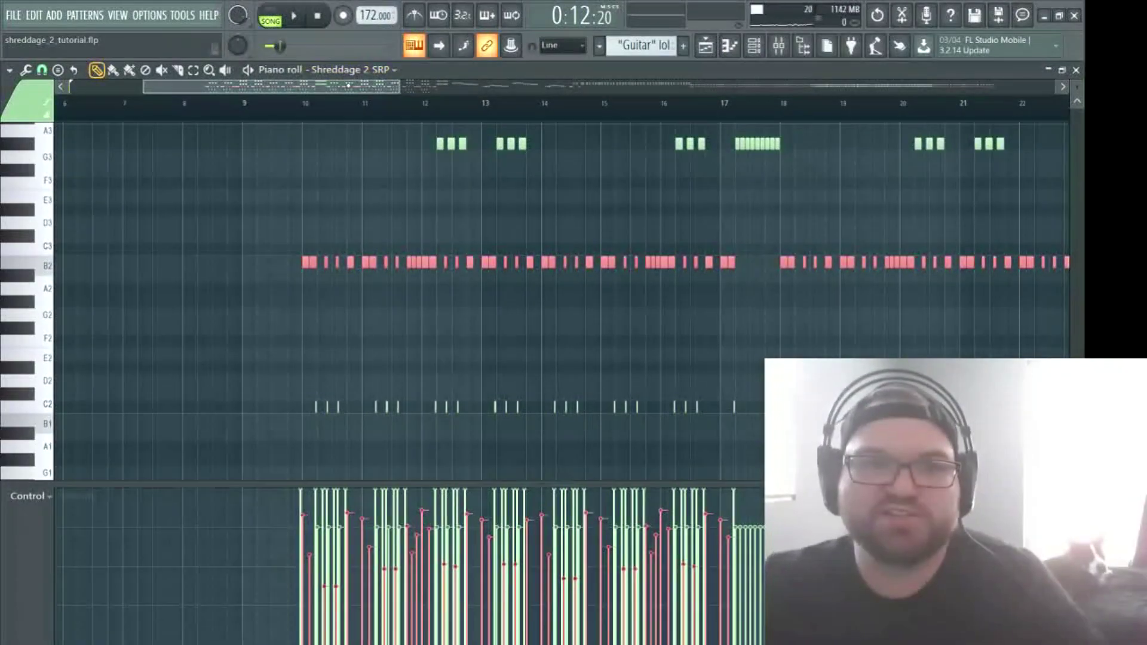
{"action": "scroll", "coordinate": [507, 115], "scroll_direction": "right", "scroll_amount": 5}
{"action": "scroll", "coordinate": [506, 115], "scroll_direction": "right", "scroll_amount": 5}
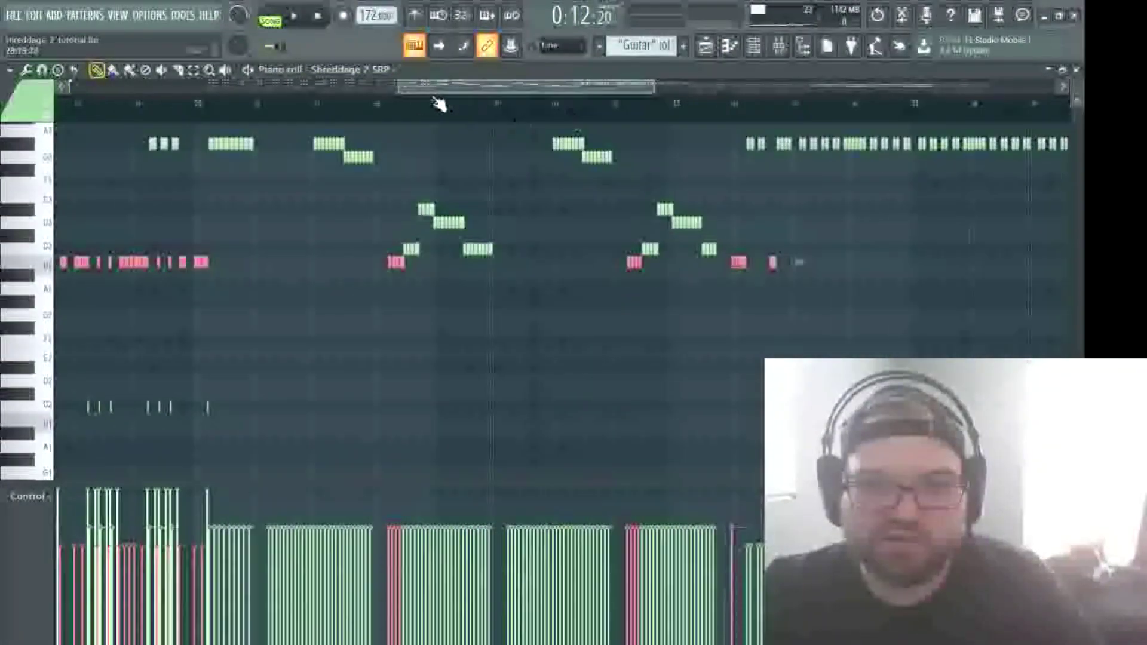
{"action": "scroll", "coordinate": [395, 111], "scroll_direction": "up", "scroll_amount": 2}
{"action": "scroll", "coordinate": [359, 225], "scroll_direction": "up", "scroll_amount": 3}
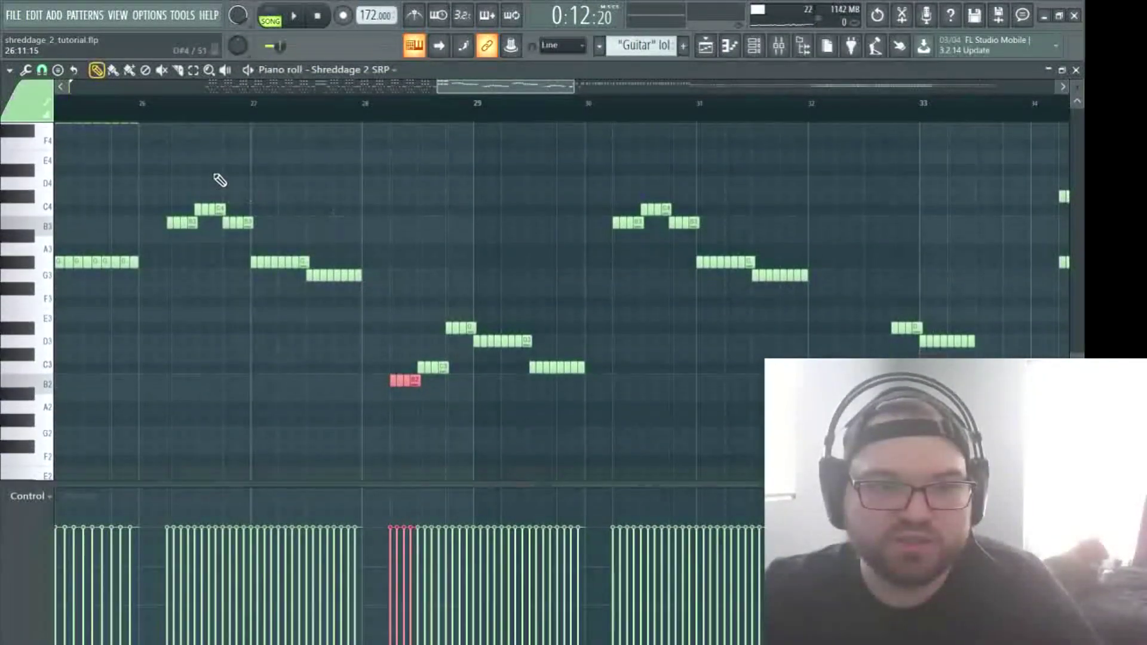
{"action": "left_click", "coordinate": [142, 115]}
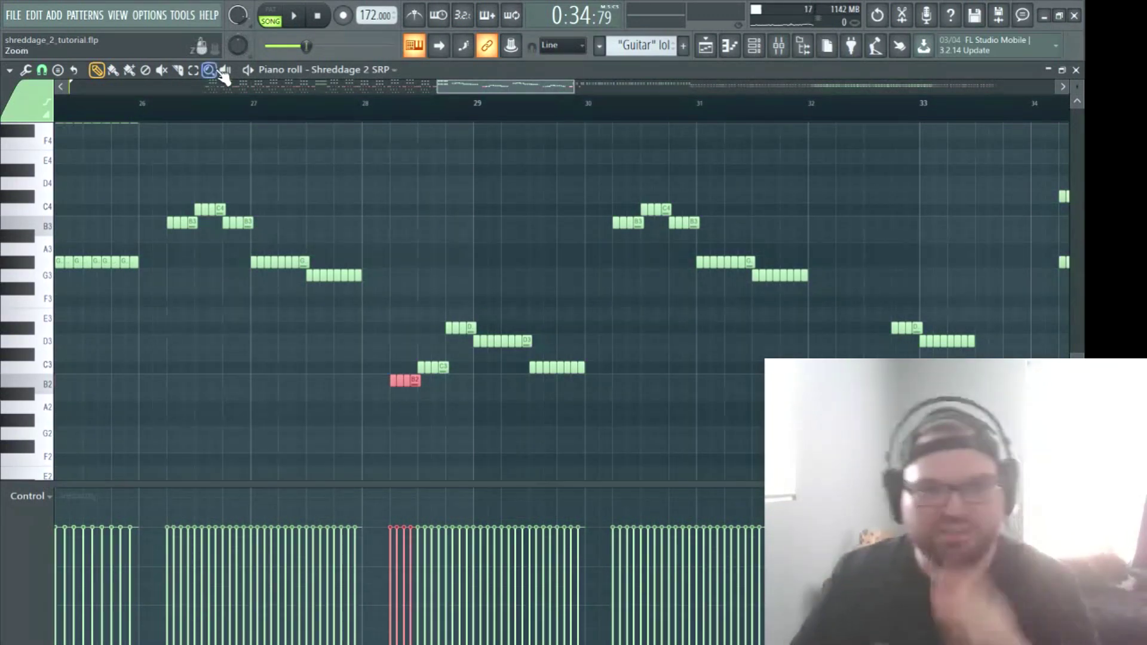
{"action": "key", "text": "space"}
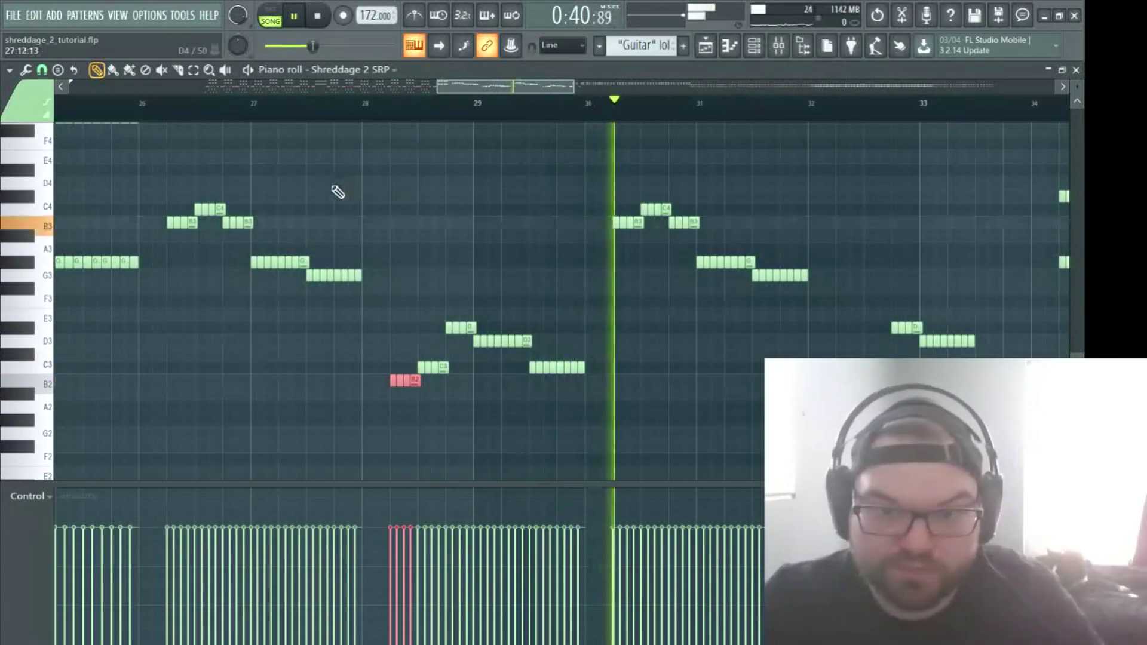
{"action": "key", "text": "space"}
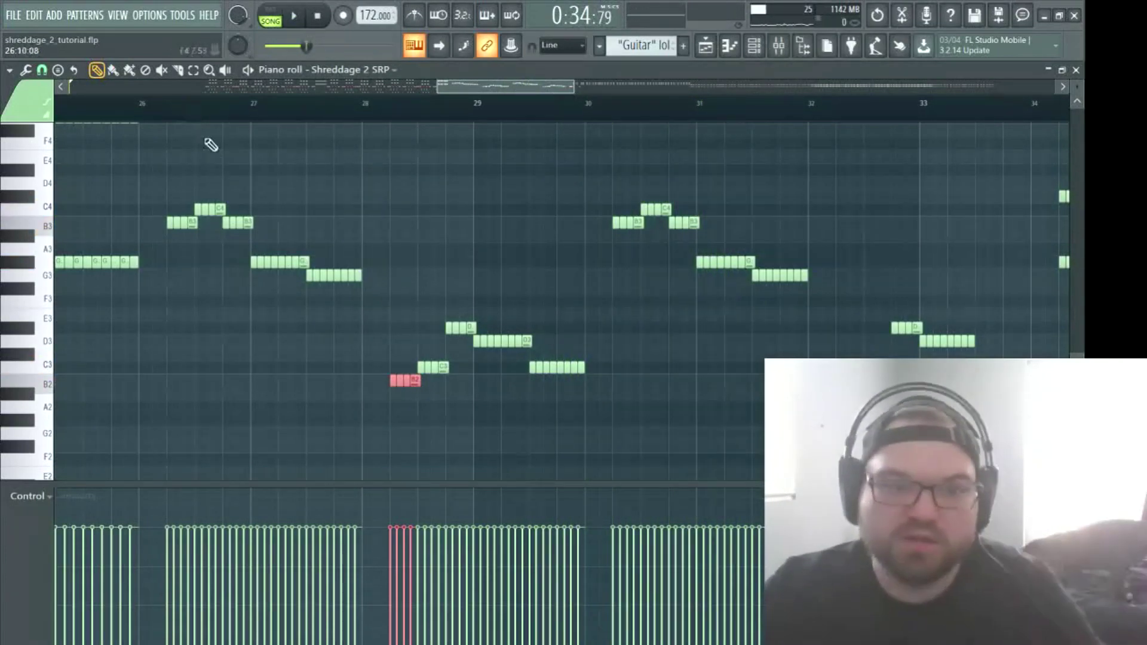
Select the bar 26–28 riff notes and lower several velocities to about 61–66%, starting with B3 at 64%.
{"action": "left_click_drag", "start_coordinate": [157, 159], "coordinate": [430, 302]}
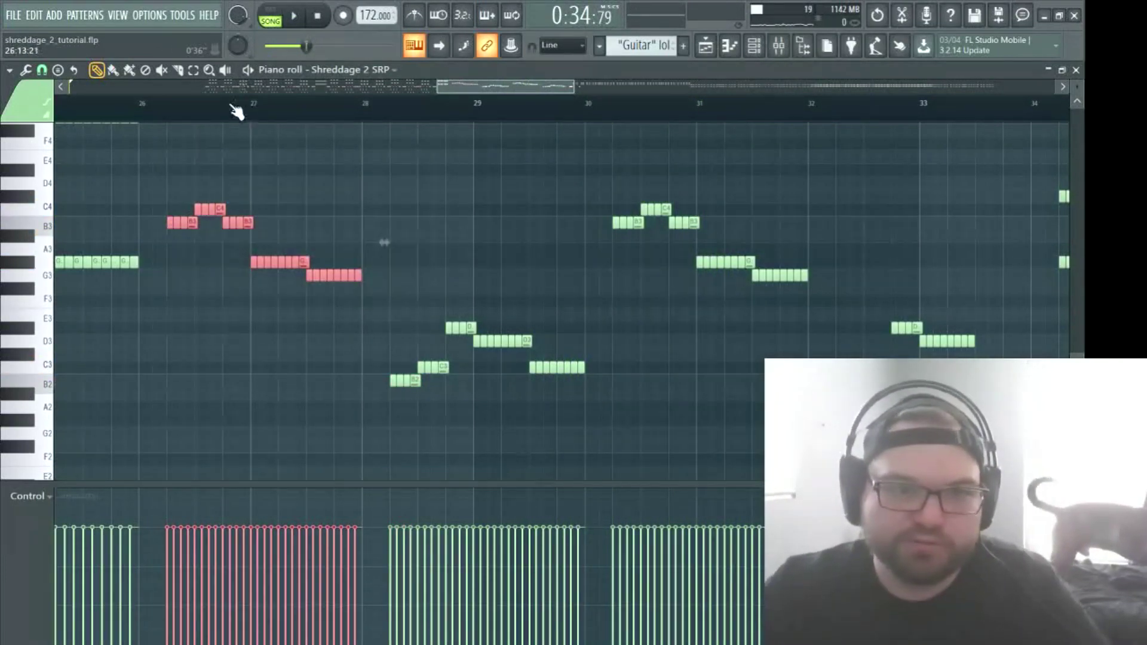
{"action": "key", "text": "Page_Up"}
{"action": "scroll", "coordinate": [497, 140], "scroll_direction": "up", "scroll_amount": 3}
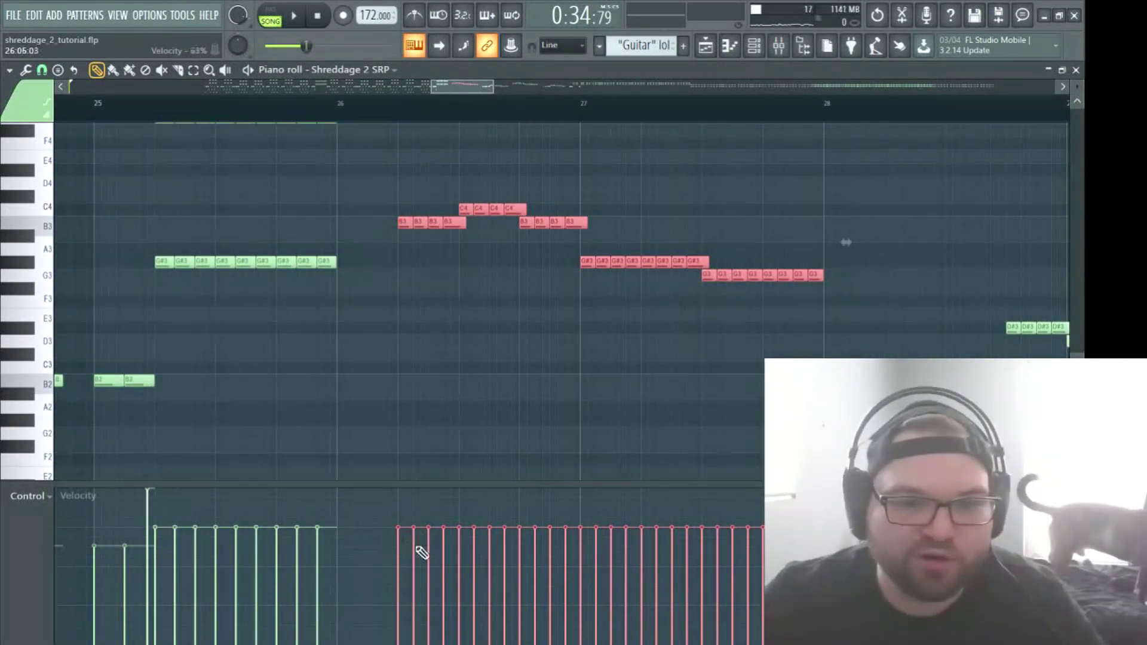
{"action": "left_click_drag", "start_coordinate": [453, 553], "coordinate": [465, 546]}
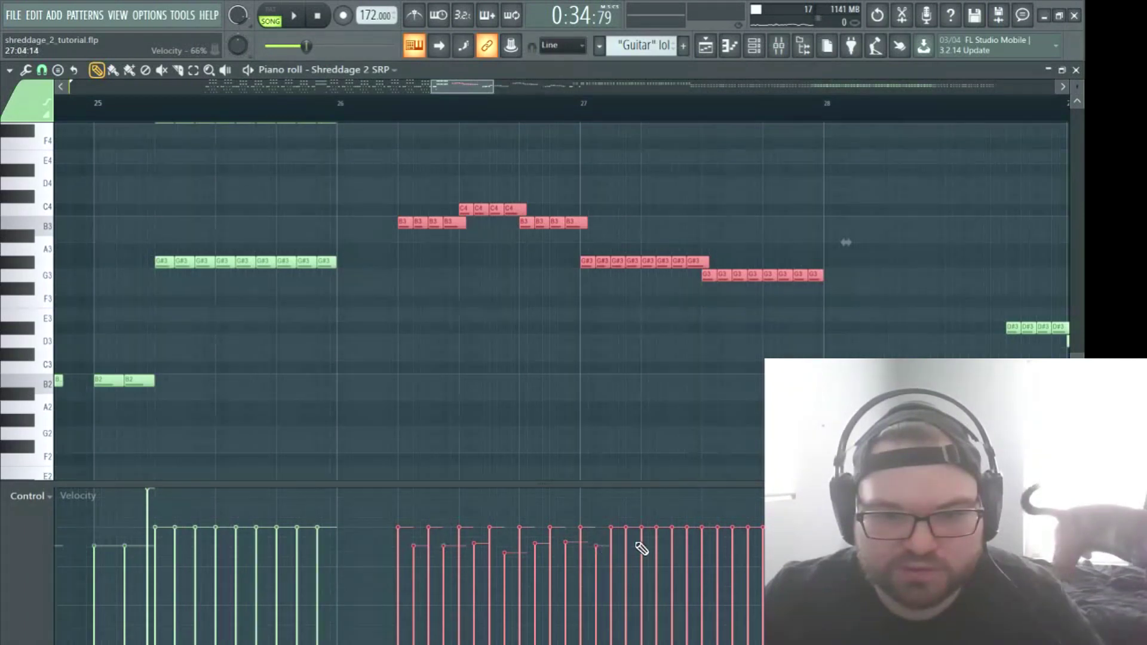
{"action": "left_click", "coordinate": [663, 547]}
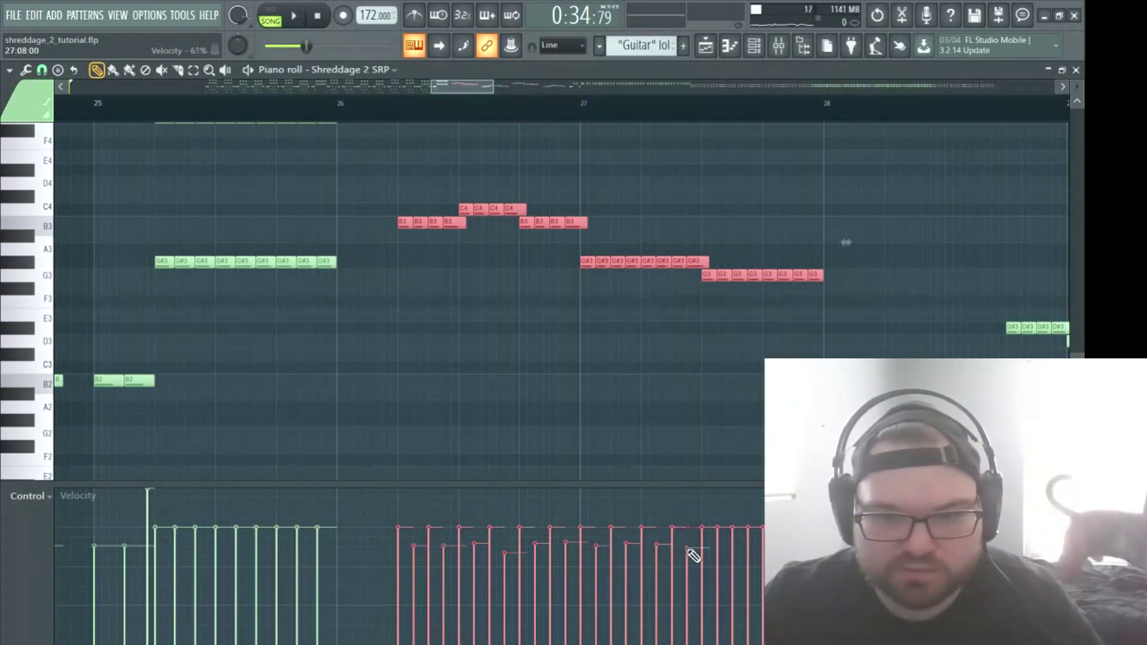
{"action": "left_click", "coordinate": [725, 548]}
{"action": "left_click", "coordinate": [750, 551]}
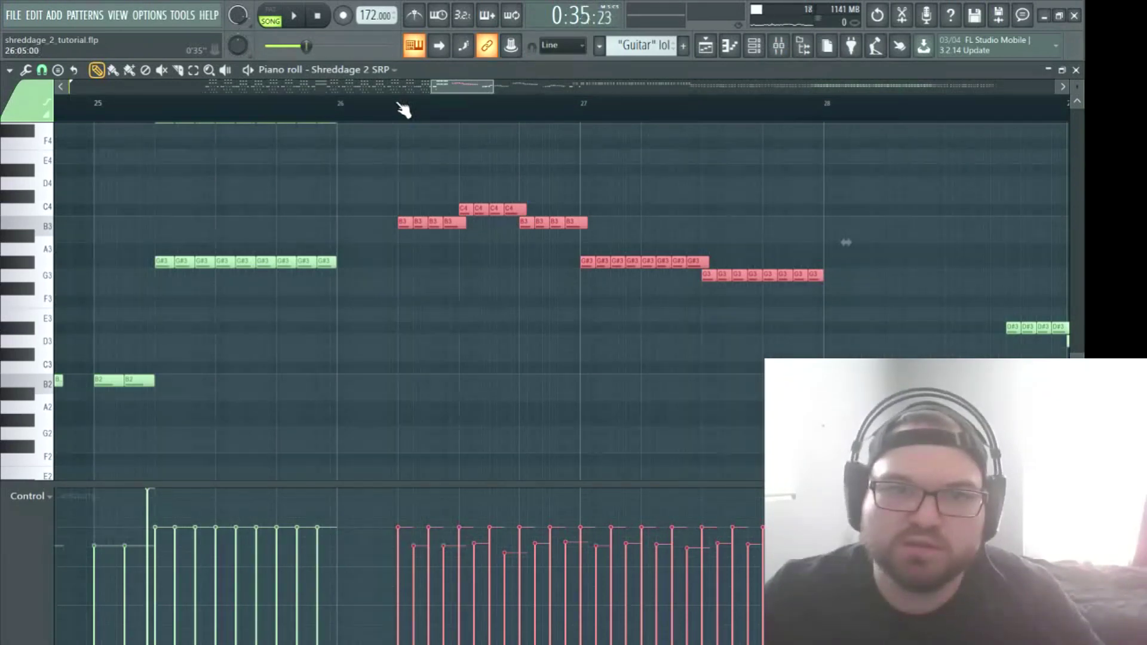
Audition the riff, then lengthen the last B3 in bar 26 to overlap the first C4.
{"action": "key", "text": "space"}
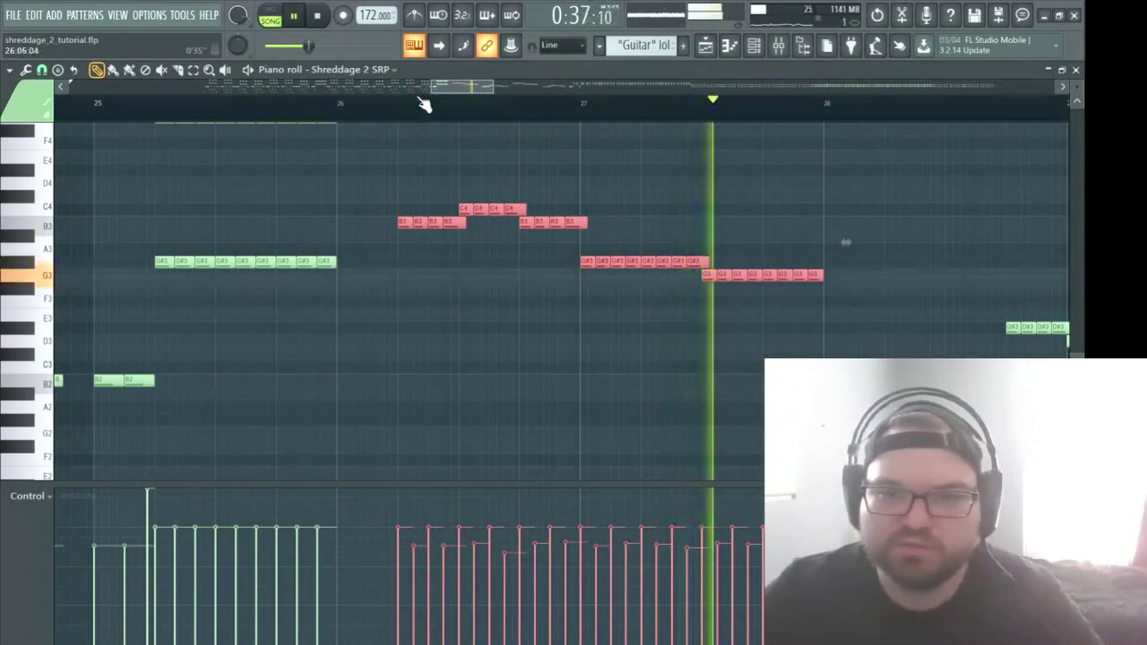
{"action": "key", "text": "space"}
{"action": "left_click", "coordinate": [549, 185]}
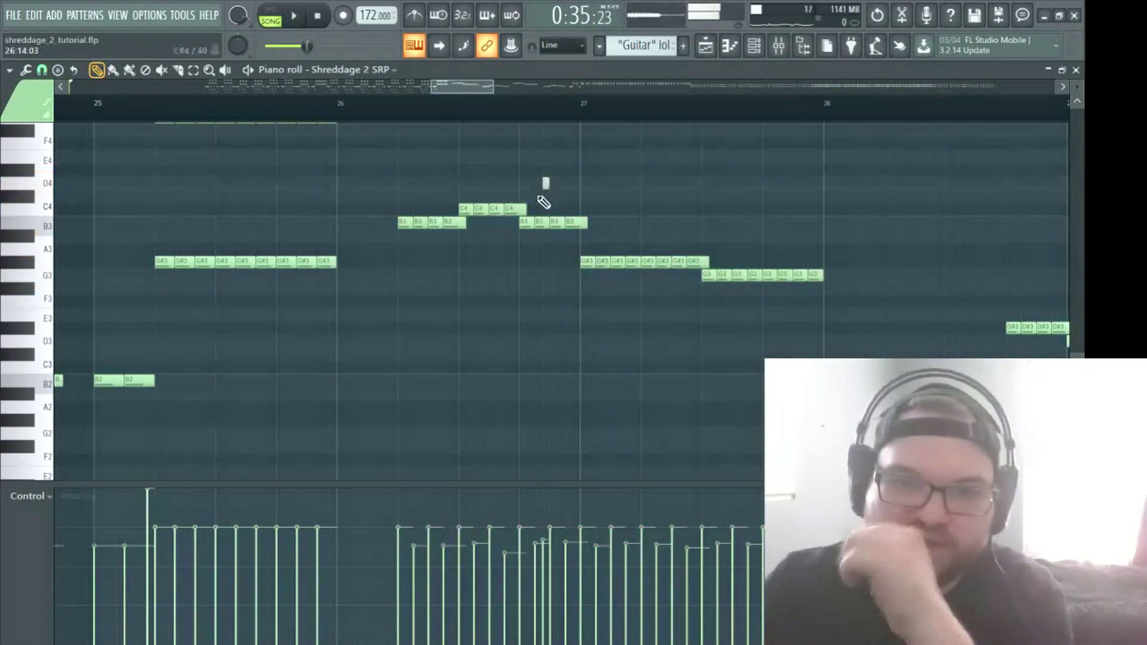
{"action": "scroll", "coordinate": [512, 113], "scroll_direction": "up", "scroll_amount": 3}
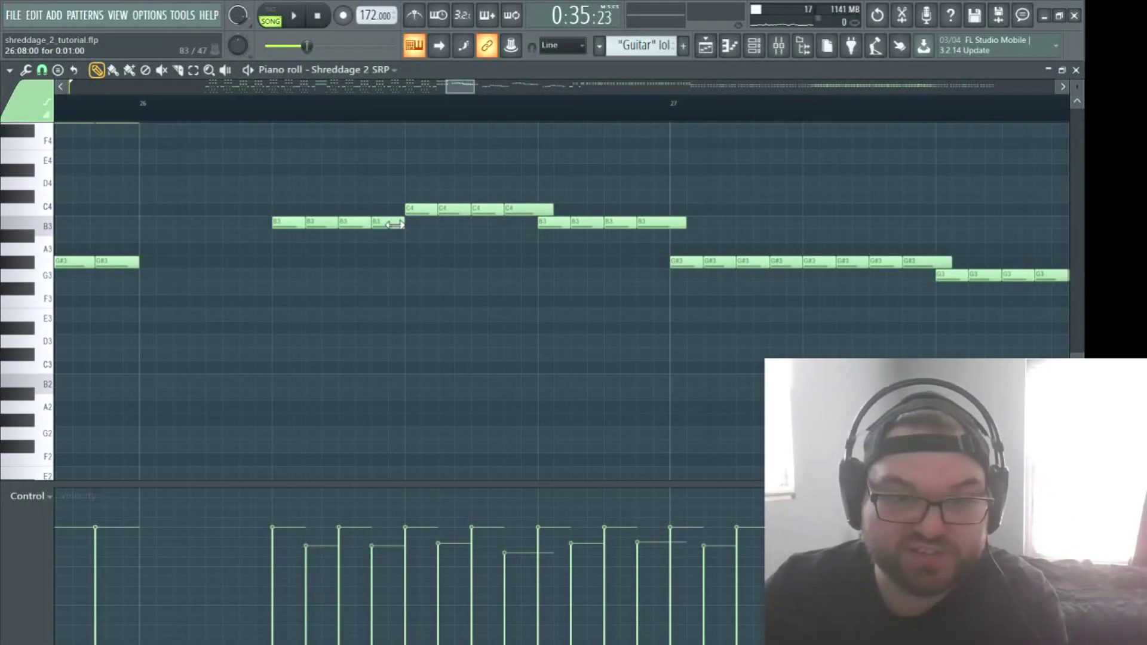
{"action": "left_click_drag", "start_coordinate": [395, 225], "coordinate": [421, 224]}
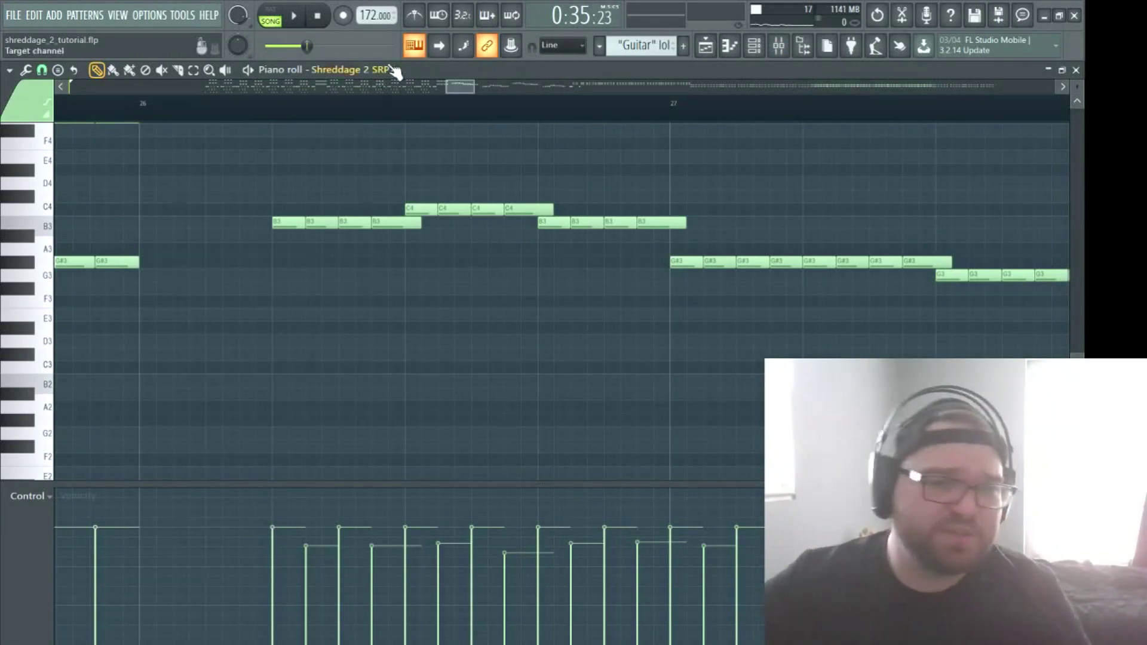
{"action": "scroll", "coordinate": [409, 118], "scroll_direction": "down", "scroll_amount": 1}
{"action": "scroll", "coordinate": [408, 119], "scroll_direction": "down", "scroll_amount": 3}
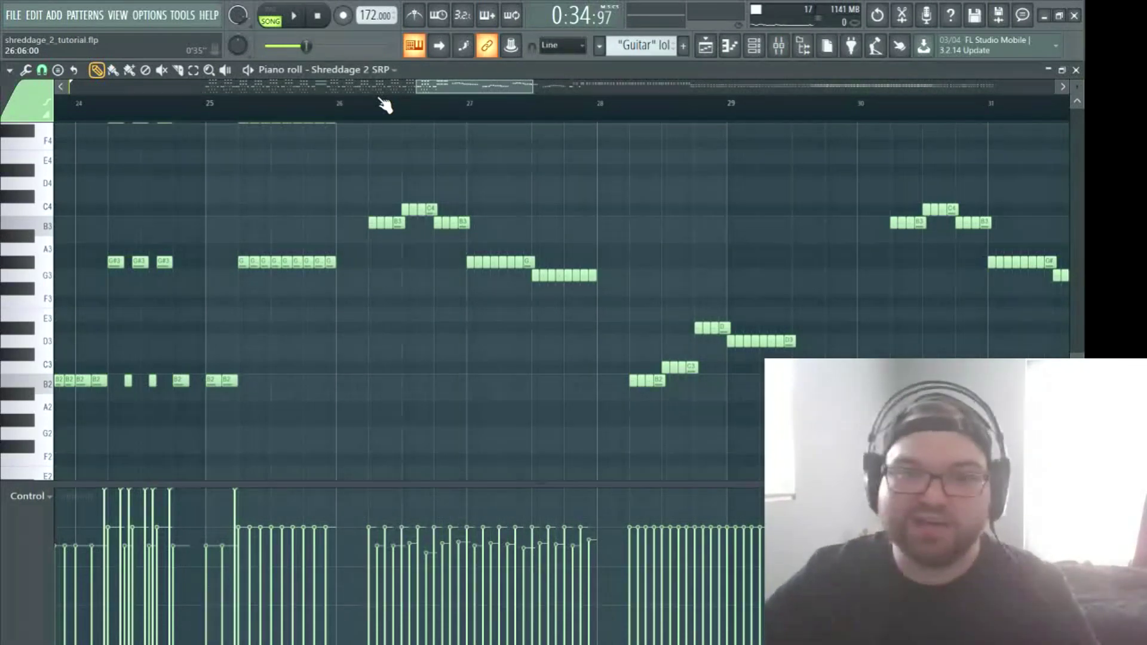
{"action": "scroll", "coordinate": [390, 126], "scroll_direction": "up", "scroll_amount": 3}
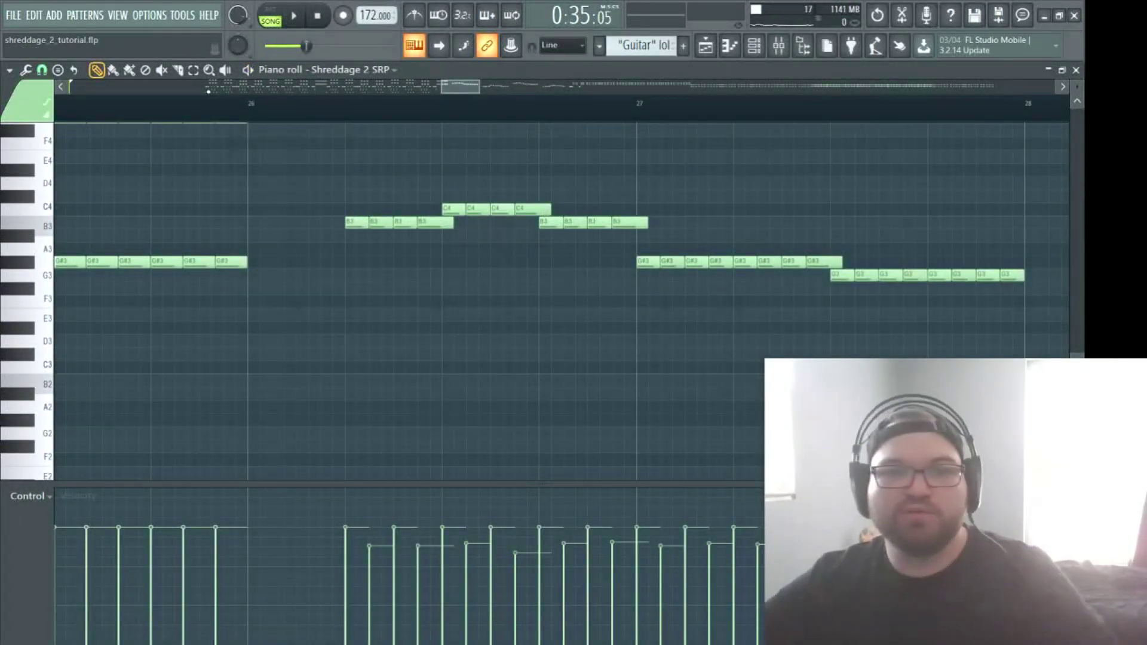
{"action": "scroll", "coordinate": [556, 115], "scroll_direction": "up", "scroll_amount": 3}
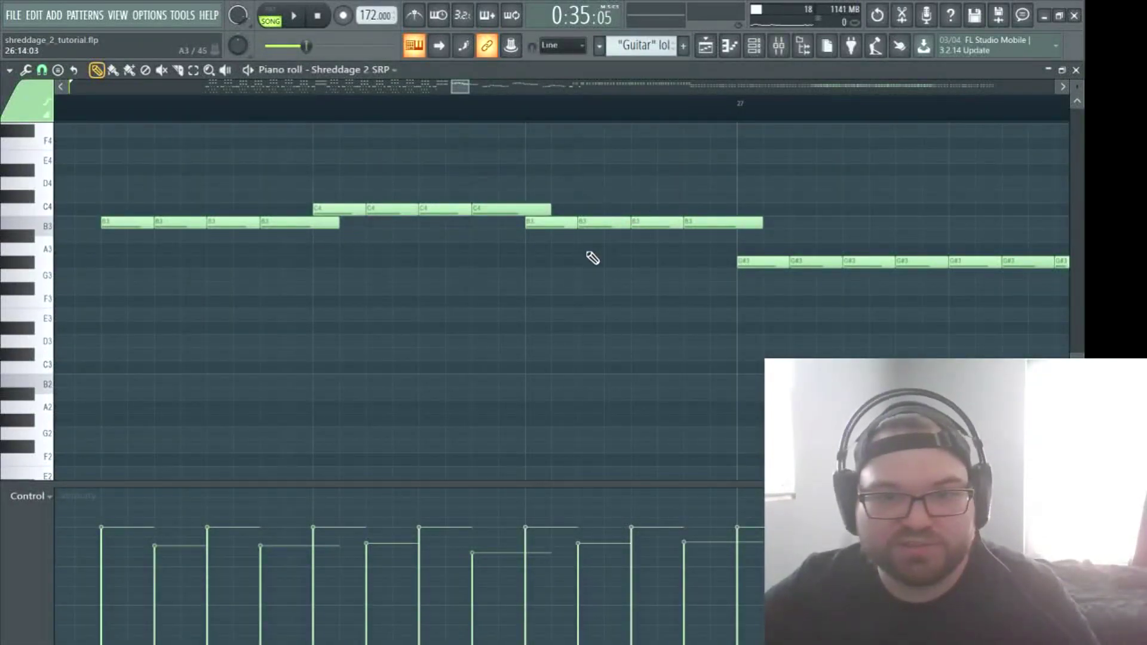
{"action": "scroll", "coordinate": [530, 105], "scroll_direction": "down", "scroll_amount": 3}
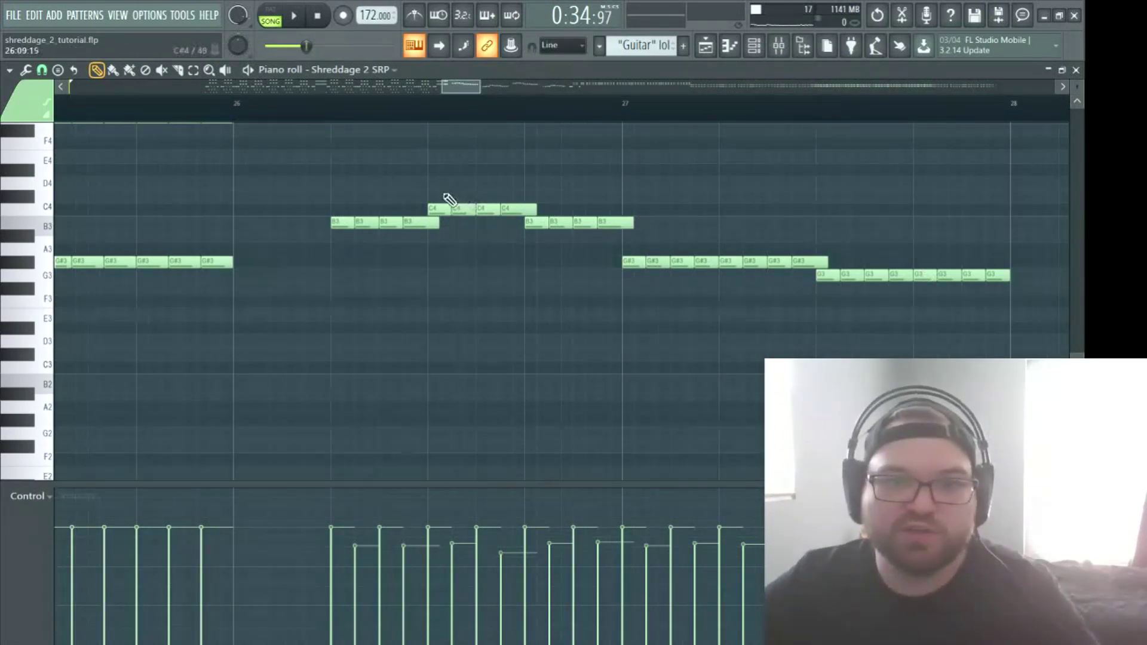
Select the last B3, C4, B3 and G#3 transition notes, shorten them, and audition.
{"action": "left_click_drag", "start_coordinate": [416, 212], "coordinate": [436, 249]}
{"action": "left_click", "coordinate": [525, 208]}
{"action": "left_click_drag", "start_coordinate": [630, 205], "coordinate": [630, 233]}
{"action": "left_click", "coordinate": [807, 261]}
{"action": "left_click_drag", "start_coordinate": [827, 262], "coordinate": [815, 261]}
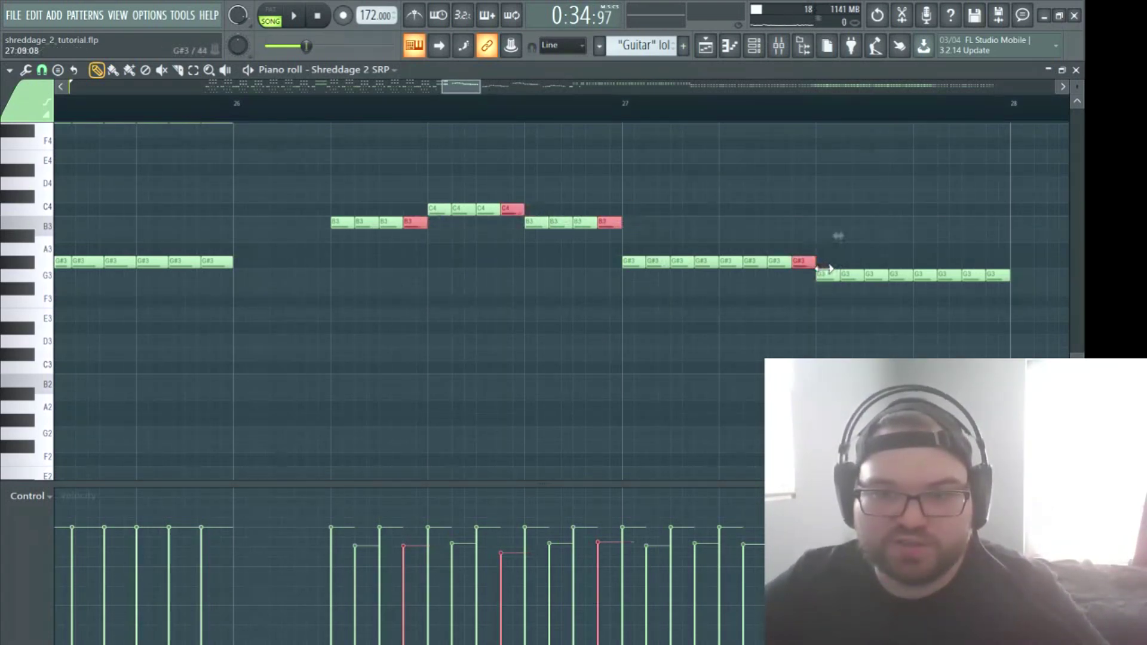
{"action": "key", "text": "space"}
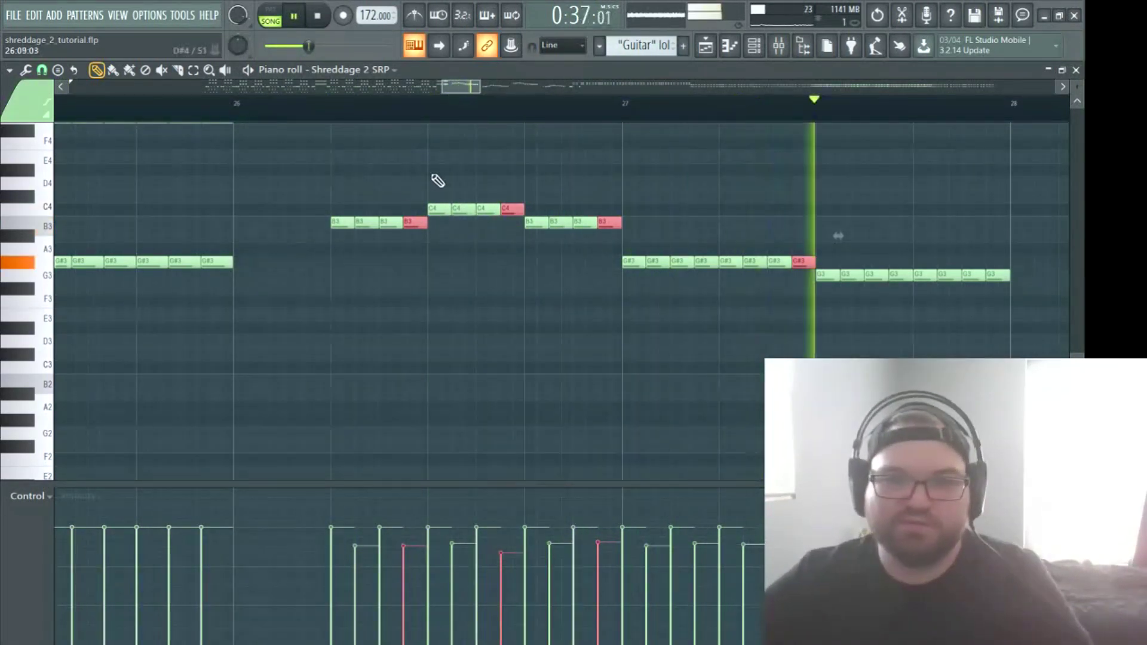
{"action": "key", "text": "space"}
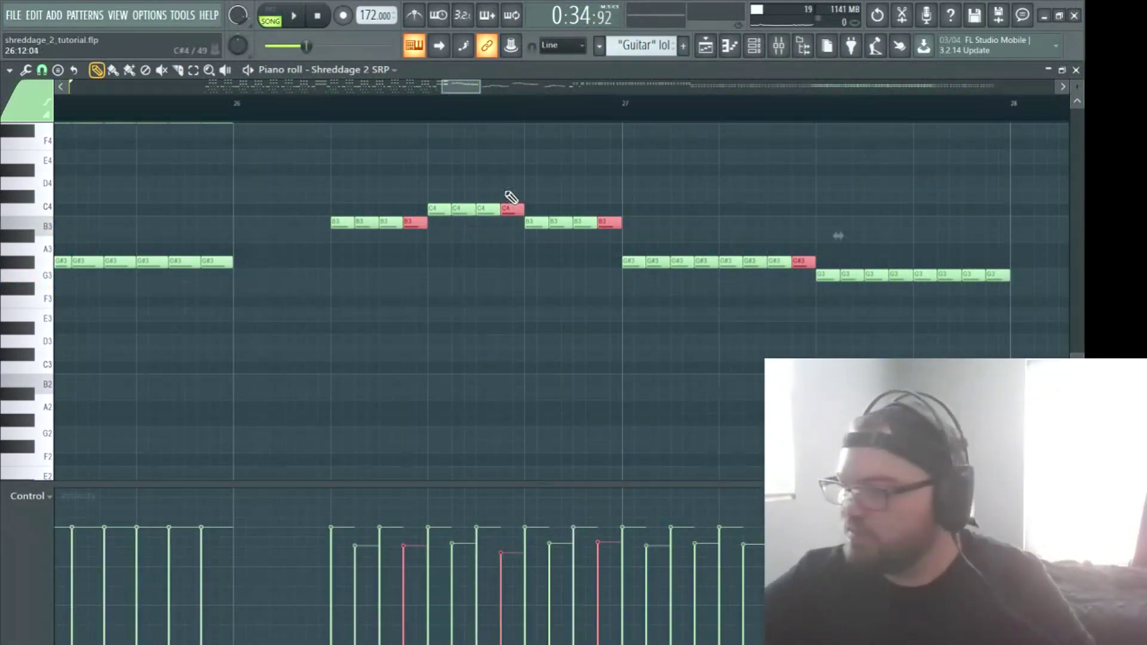
Lengthen the transition notes so each overlaps the next, auditioning from bars 28 and 26.
{"action": "left_click_drag", "start_coordinate": [621, 224], "coordinate": [631, 235]}
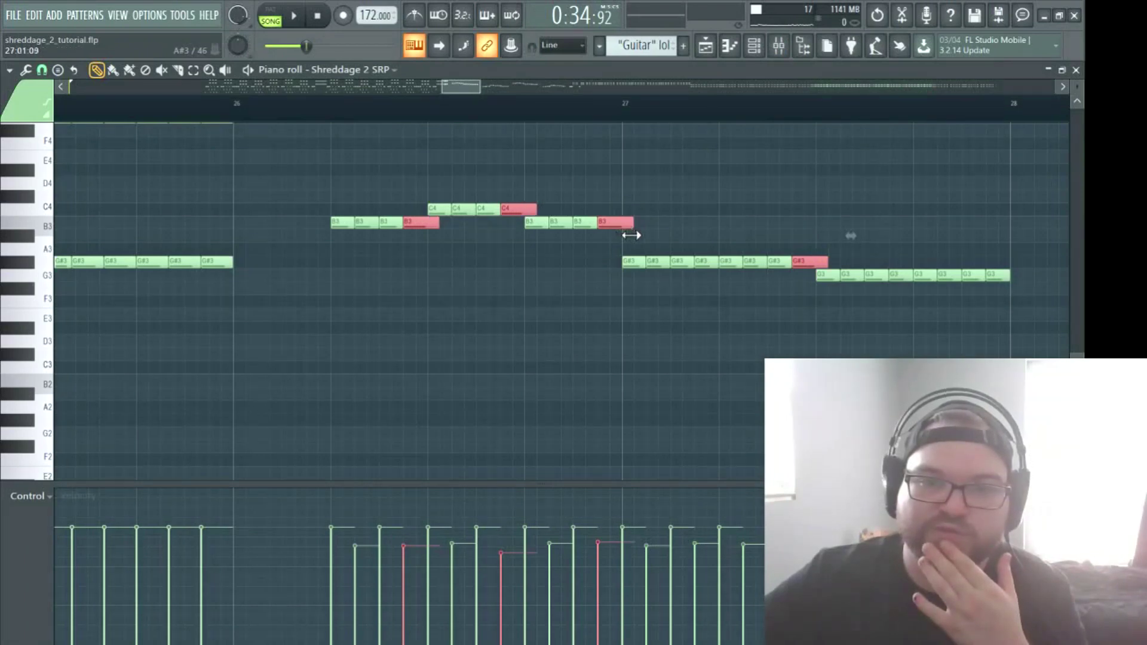
{"action": "key", "text": "space"}
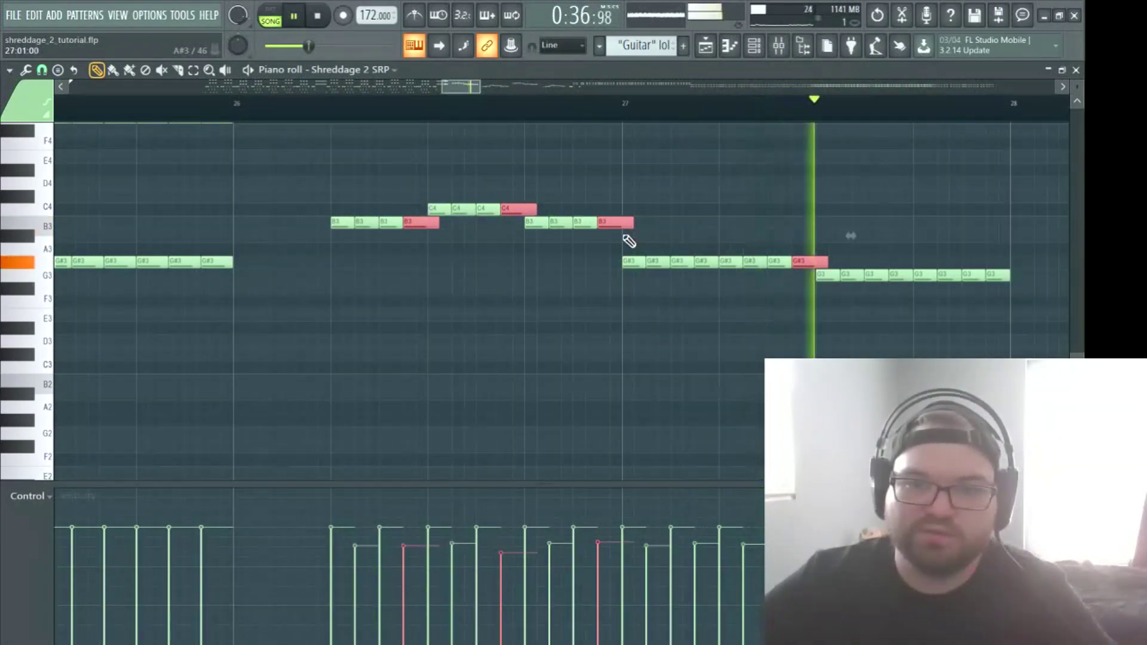
{"action": "key", "text": "space"}
{"action": "scroll", "coordinate": [526, 111], "scroll_direction": "down", "scroll_amount": 4}
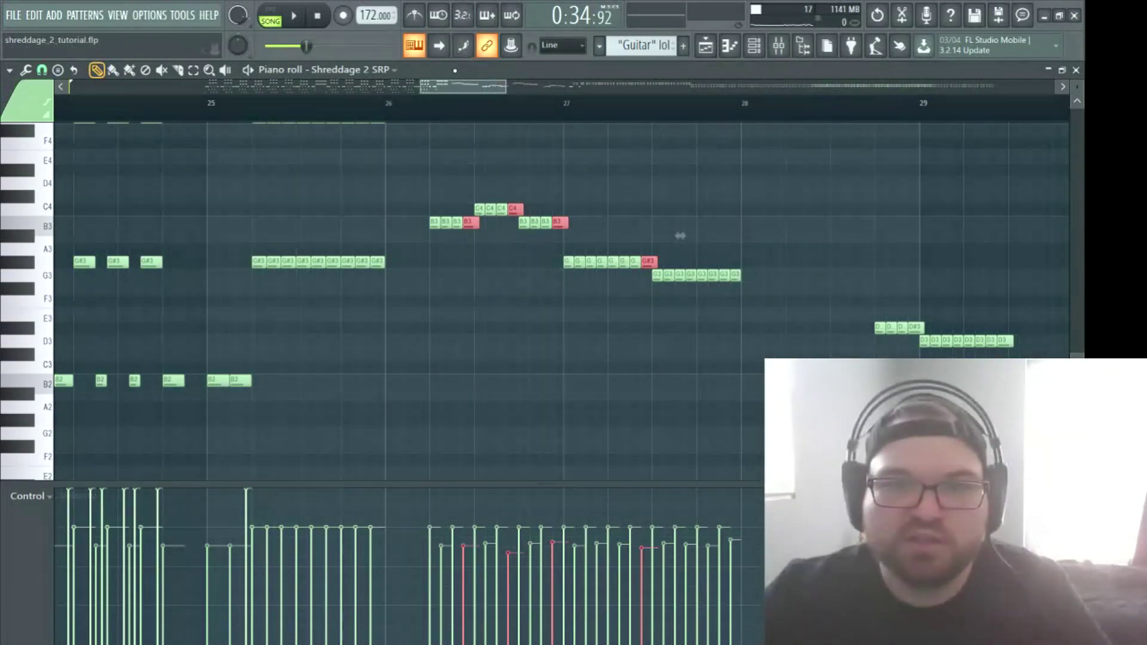
{"action": "scroll", "coordinate": [562, 298], "scroll_direction": "right", "scroll_amount": 3}
{"action": "scroll", "coordinate": [562, 299], "scroll_direction": "left", "scroll_amount": 2}
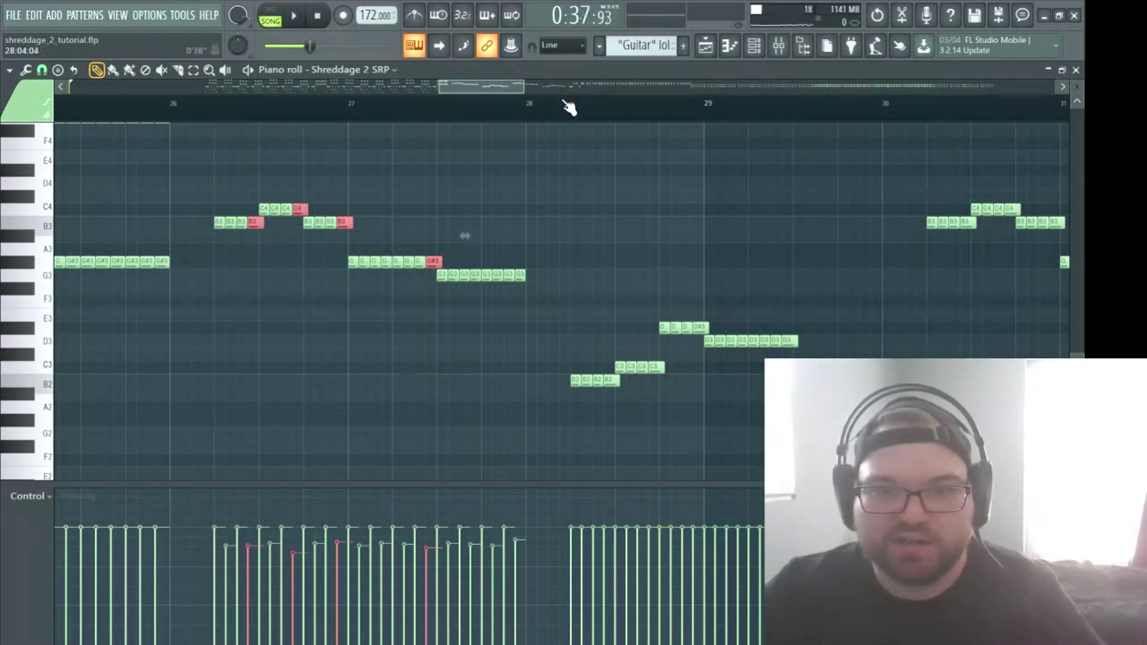
{"action": "key", "text": "space"}
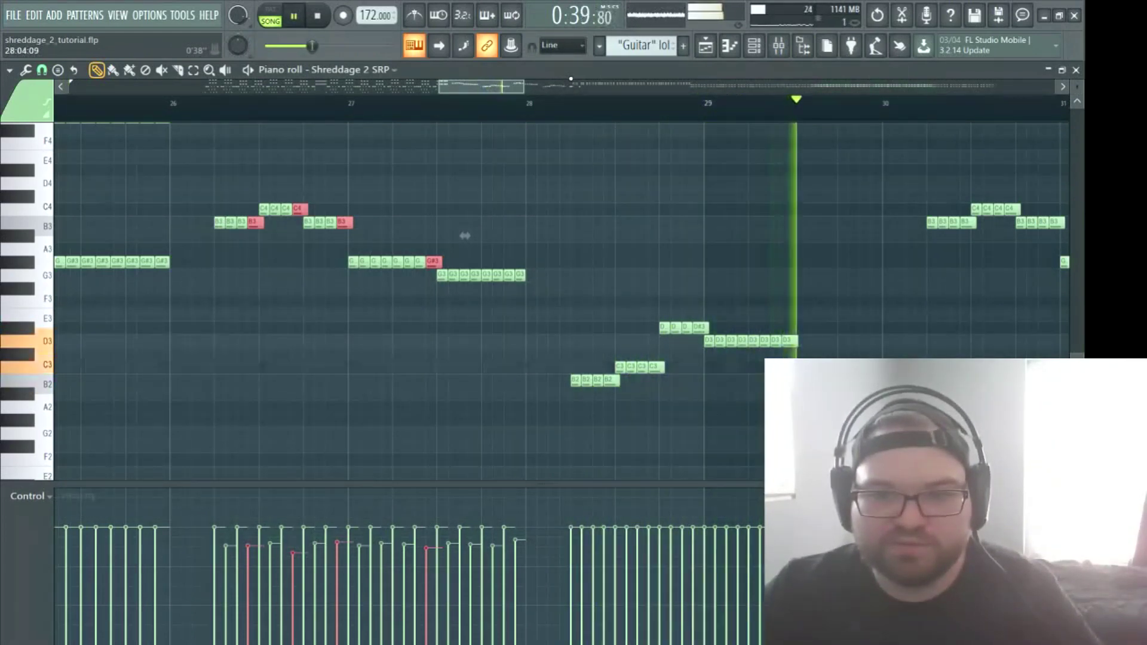
{"action": "key", "text": "space"}
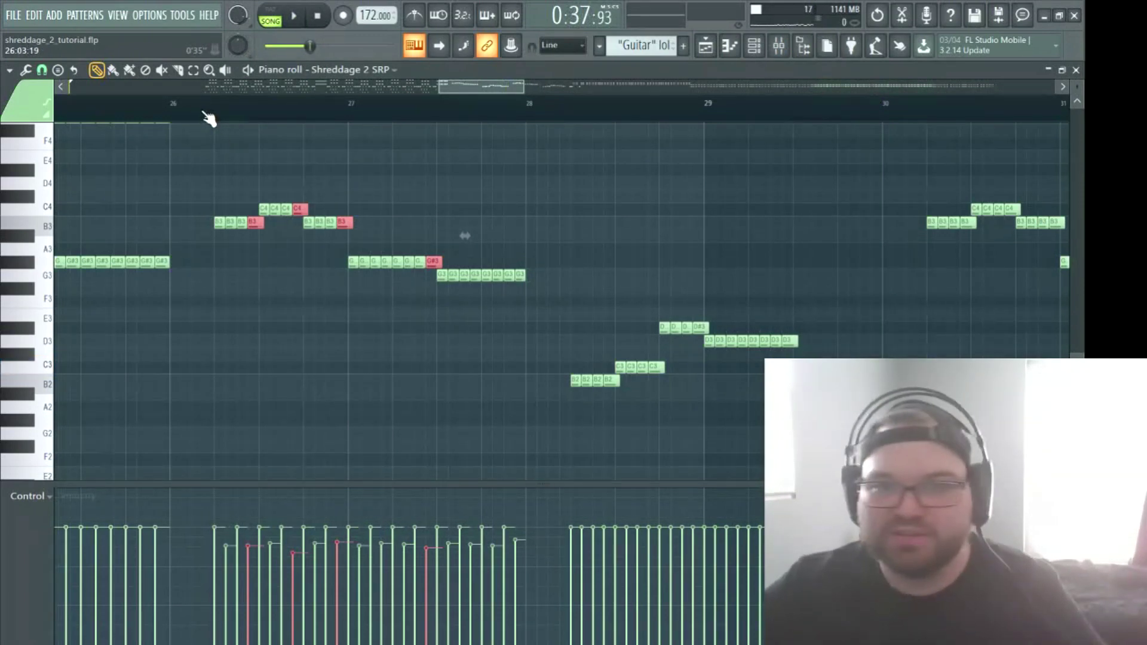
{"action": "left_click", "coordinate": [202, 117]}
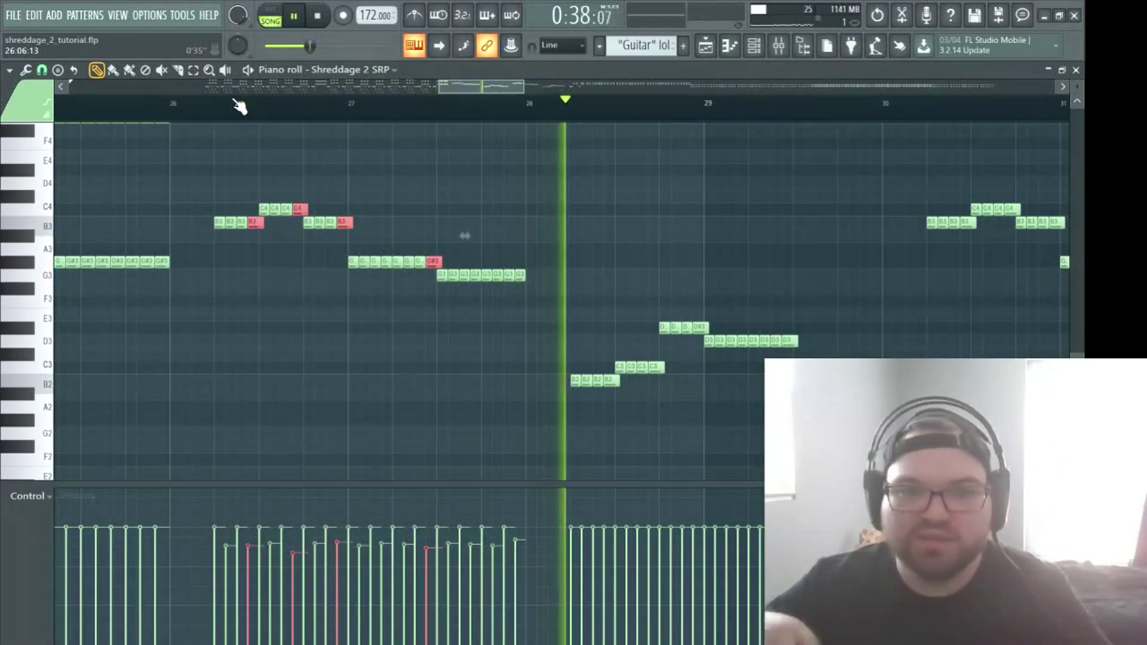
{"action": "key", "text": "space"}
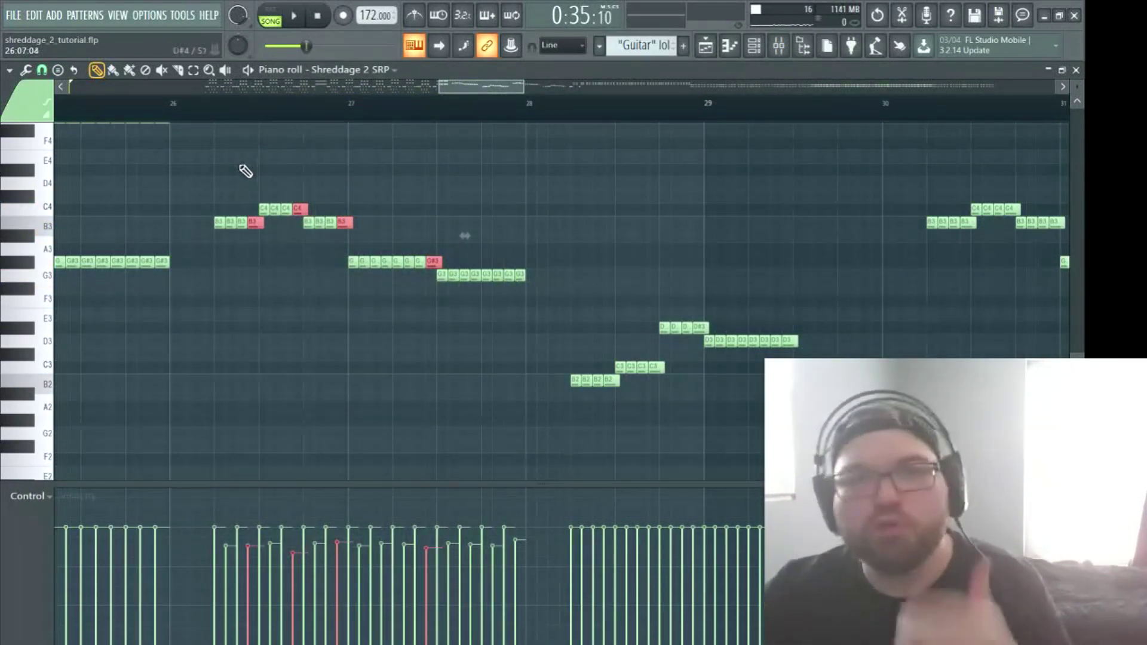
{"action": "scroll", "coordinate": [465, 236], "scroll_direction": "left", "scroll_amount": 4}
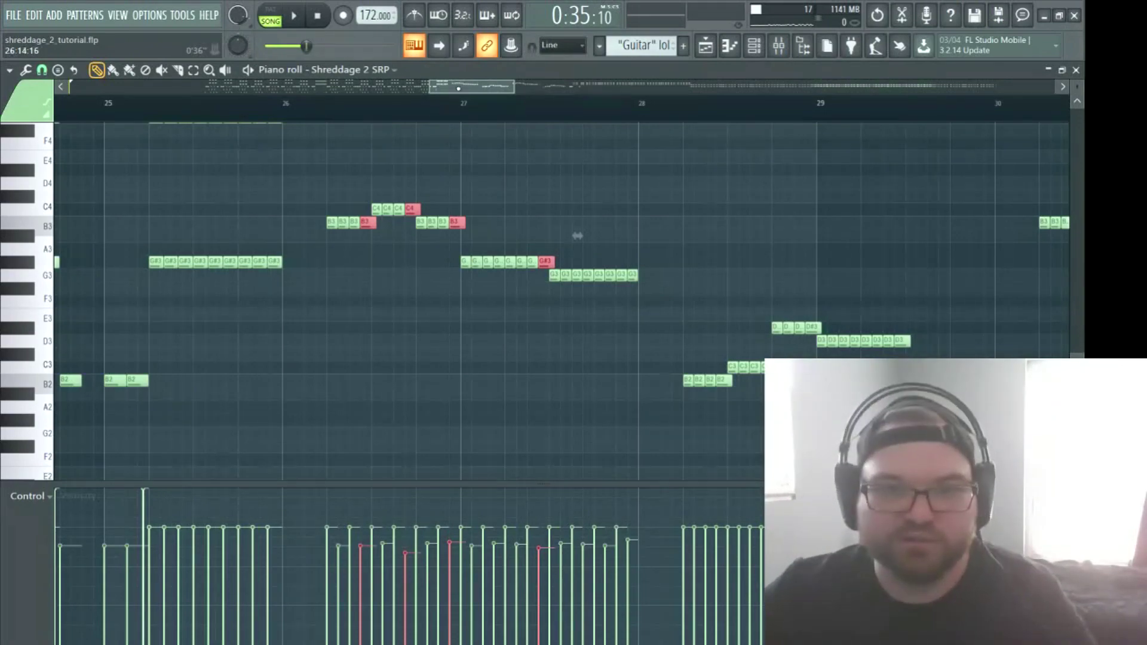
{"action": "left_click_drag", "start_coordinate": [578, 235], "coordinate": [108, 235]}
Delete the C4 notes from the breakdown.
{"action": "scroll", "coordinate": [108, 236], "scroll_direction": "right", "scroll_amount": 10}
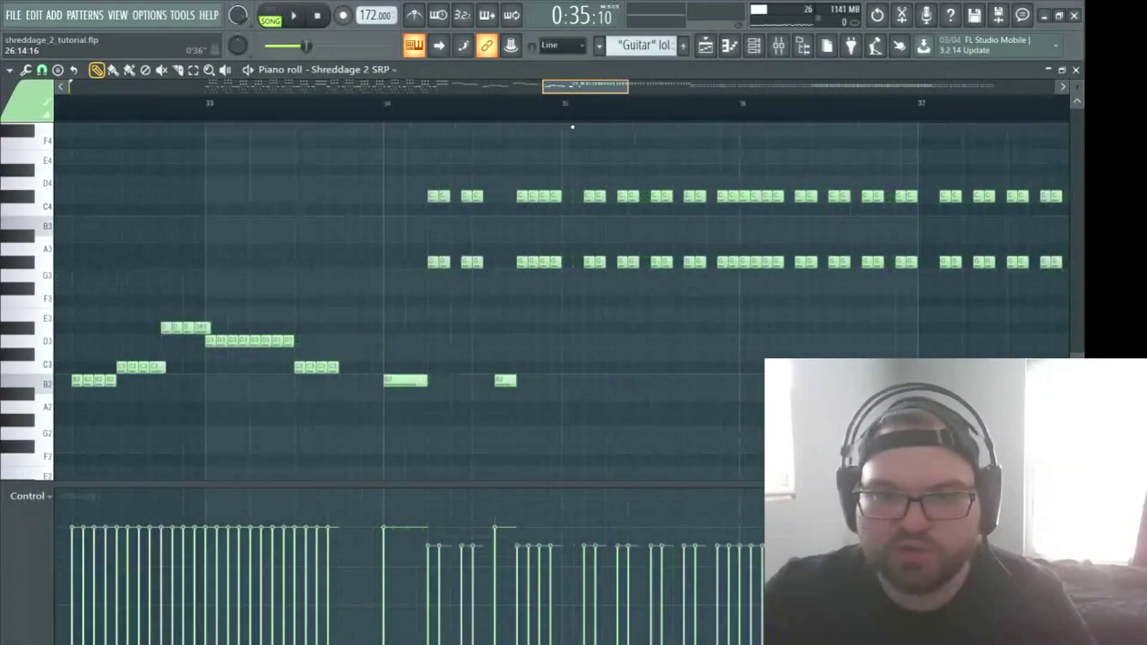
{"action": "scroll", "coordinate": [545, 223], "scroll_direction": "right", "scroll_amount": 3}
{"action": "scroll", "coordinate": [231, 472], "scroll_direction": "up", "scroll_amount": 4}
{"action": "scroll", "coordinate": [207, 380], "scroll_direction": "down", "scroll_amount": 3}
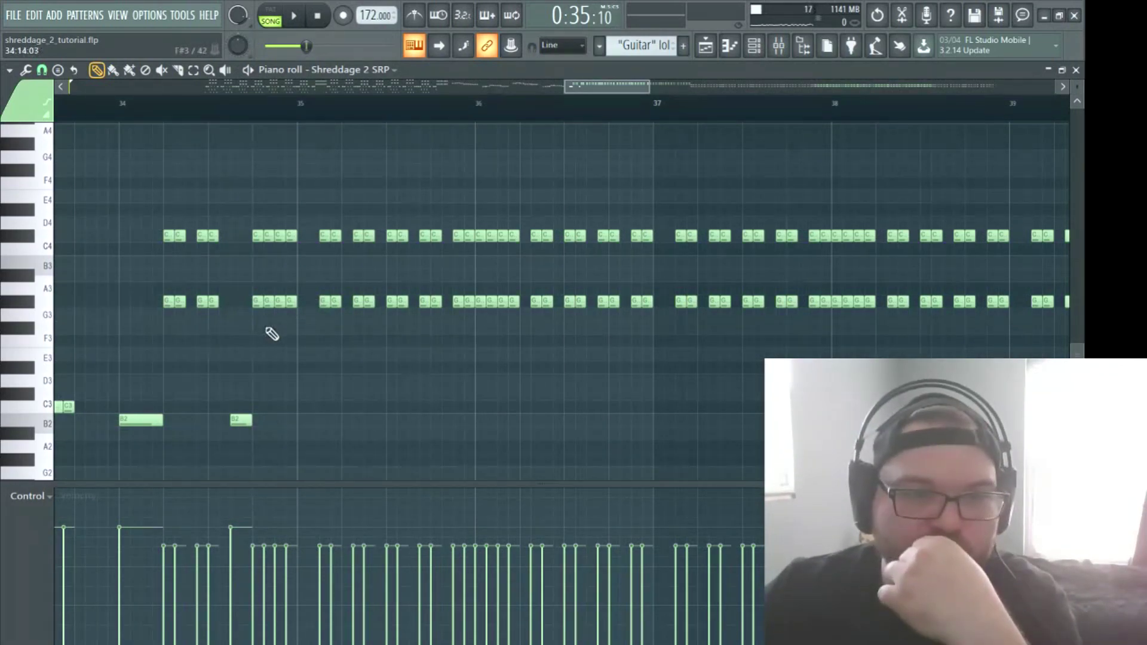
{"action": "scroll", "coordinate": [372, 116], "scroll_direction": "down", "scroll_amount": 6}
{"action": "left_click_drag", "start_coordinate": [265, 207], "coordinate": [724, 234]}
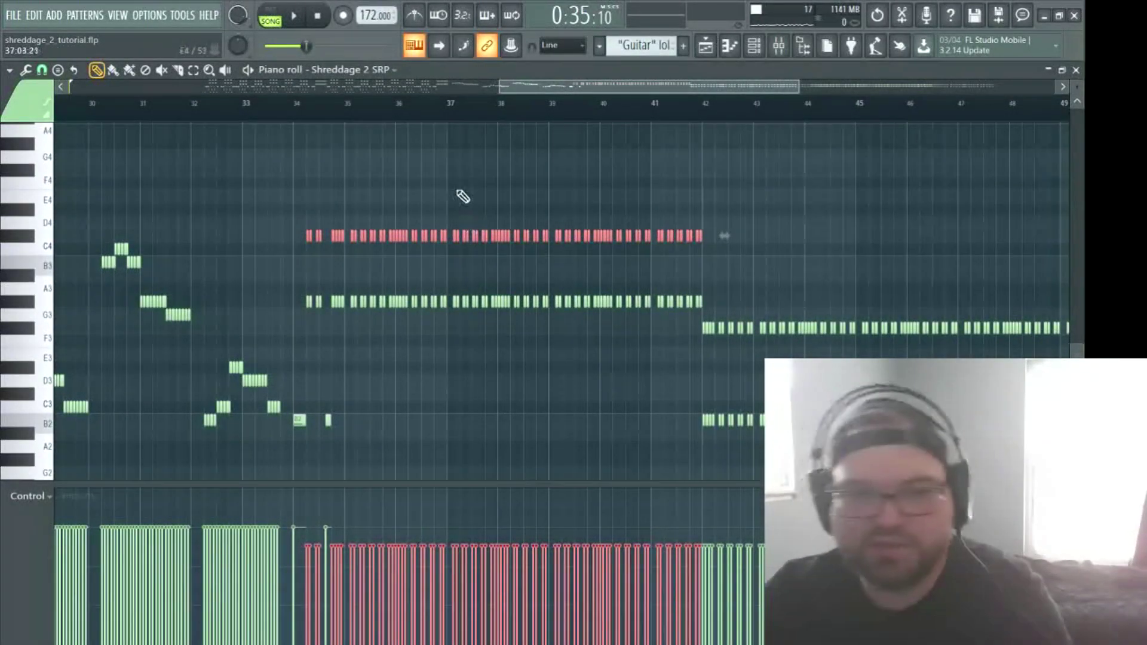
{"action": "key", "text": "Delete"}
Audition from bar 34 and marquee-select the G#3 run from bar 34 to bar 42.
{"action": "scroll", "coordinate": [287, 167], "scroll_direction": "up", "scroll_amount": 3}
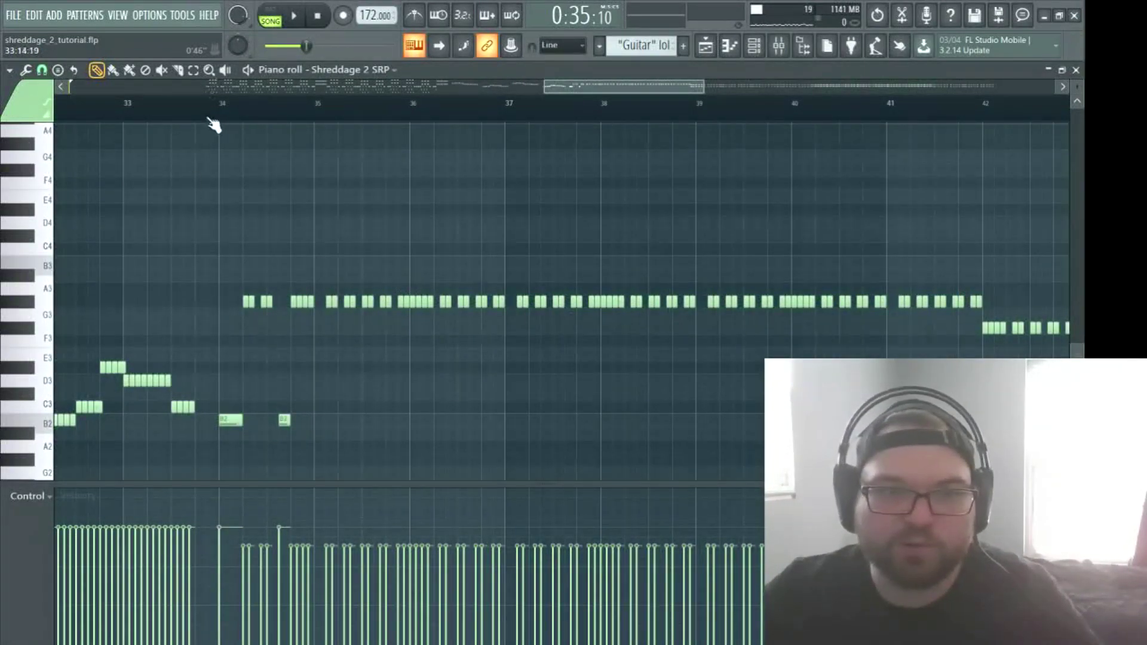
{"action": "scroll", "coordinate": [214, 129], "scroll_direction": "up", "scroll_amount": 3}
{"action": "left_click", "coordinate": [428, 113]}
{"action": "key", "text": "space"}
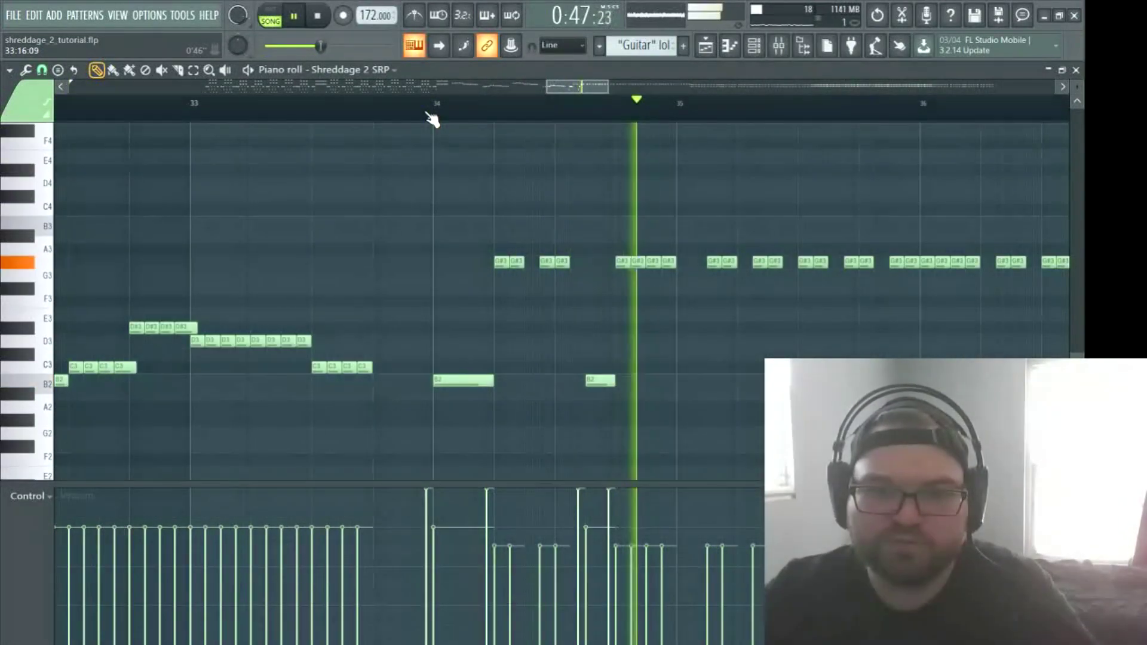
{"action": "key", "text": "space"}
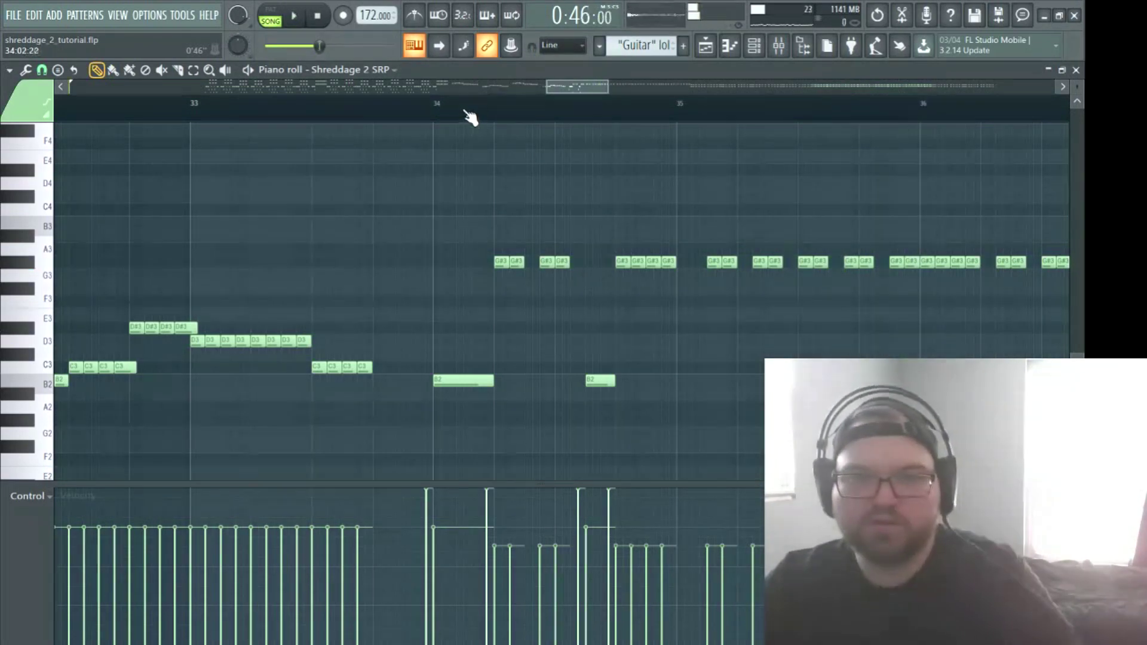
{"action": "scroll", "coordinate": [475, 113], "scroll_direction": "down", "scroll_amount": 3}
{"action": "scroll", "coordinate": [517, 188], "scroll_direction": "down", "scroll_amount": 2}
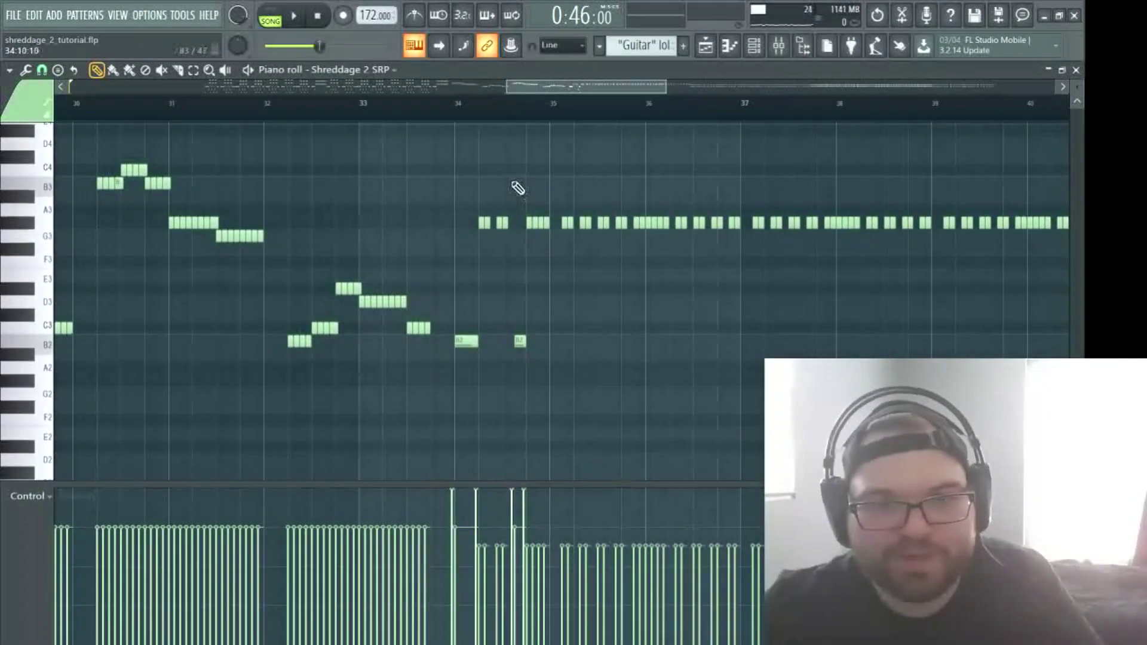
{"action": "left_click_drag", "start_coordinate": [438, 190], "coordinate": [955, 224]}
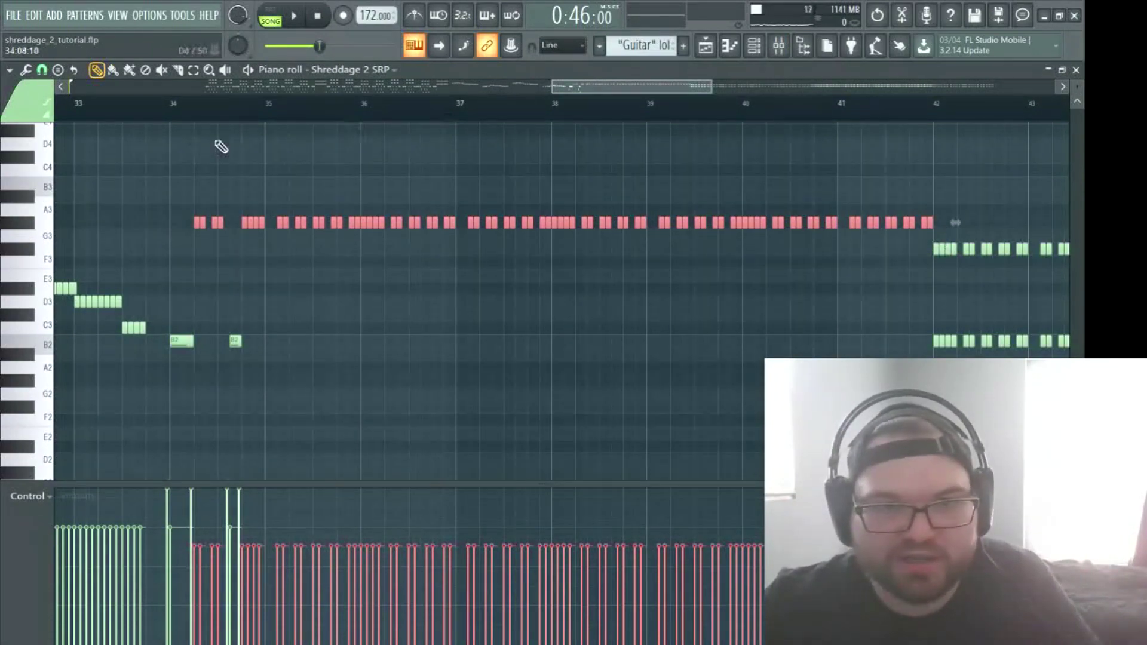
{"action": "scroll", "coordinate": [203, 131], "scroll_direction": "up", "scroll_amount": 5}
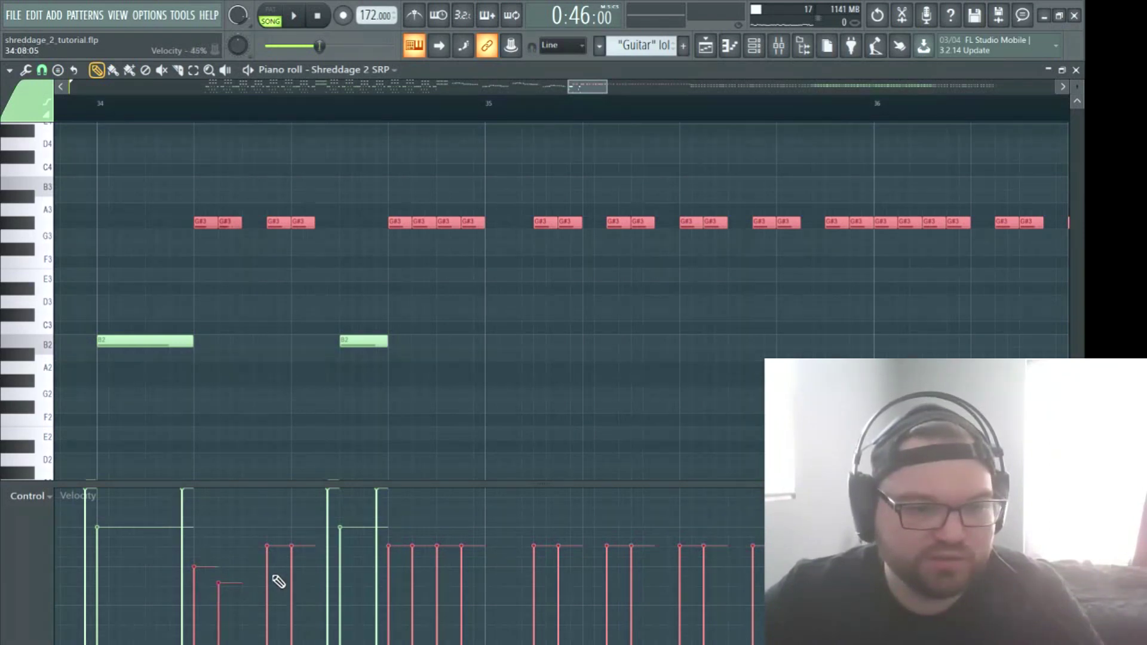
Lower the velocities of two G#3 chugs in bar 34 and play the riff to check.
{"action": "left_click", "coordinate": [292, 586]}
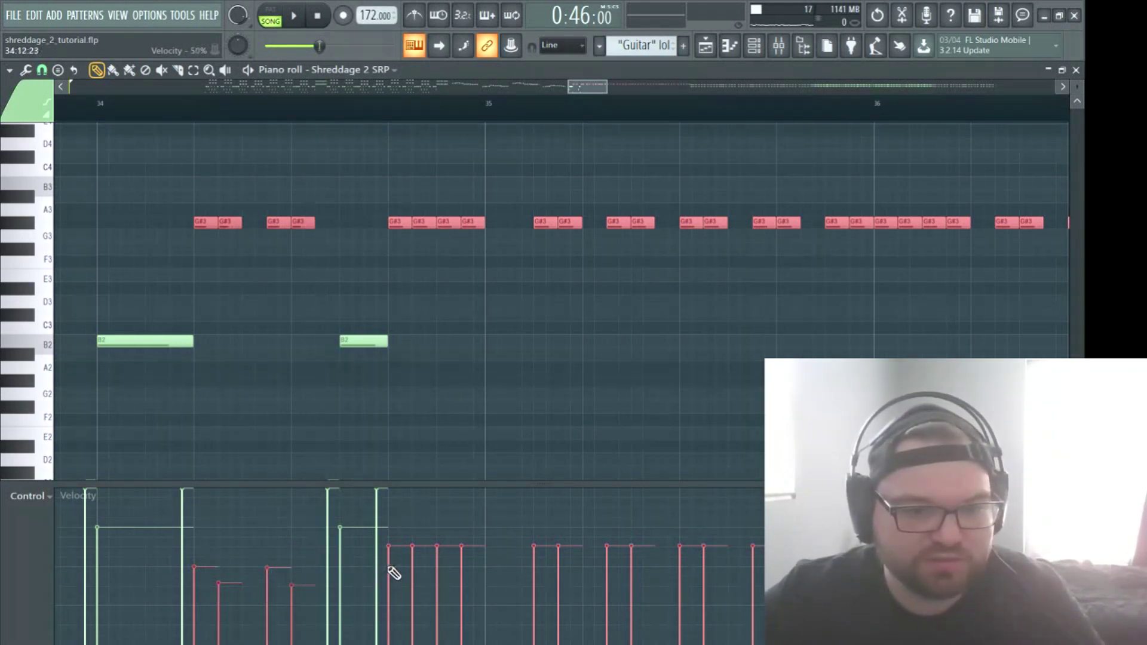
{"action": "left_click", "coordinate": [414, 585]}
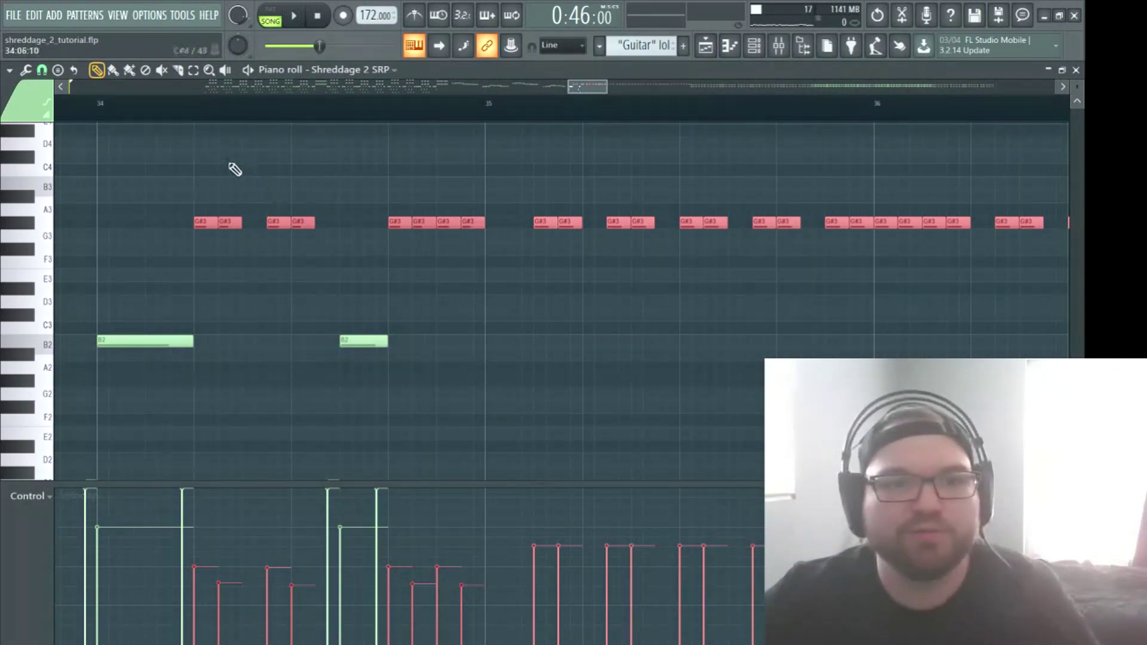
{"action": "key", "text": "space"}
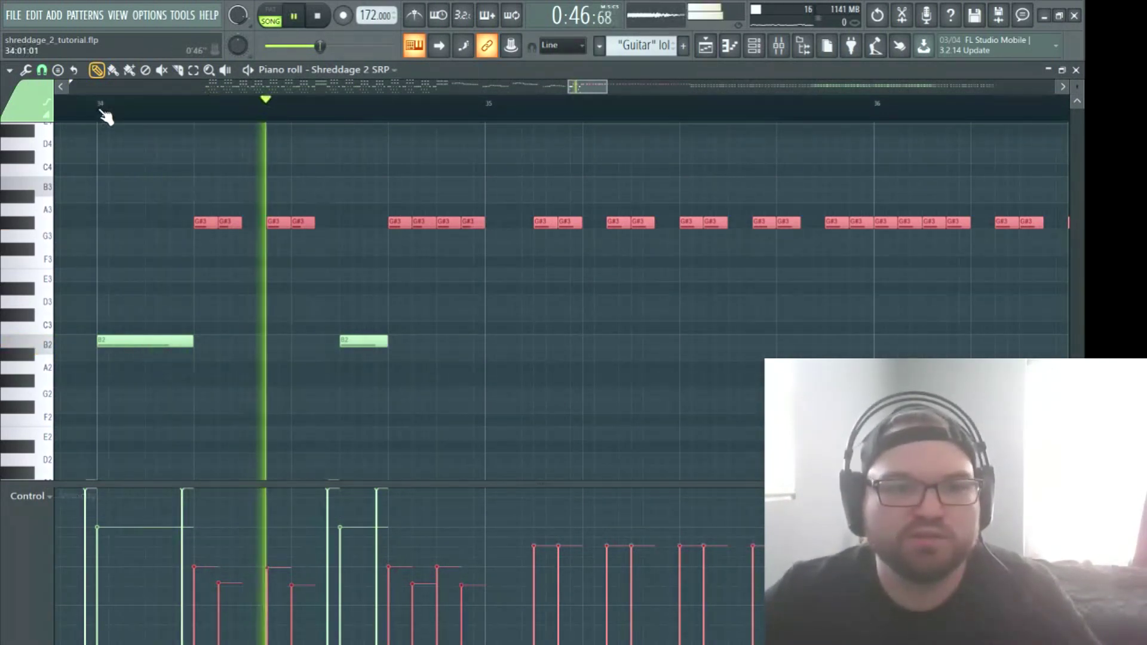
{"action": "key", "text": "space"}
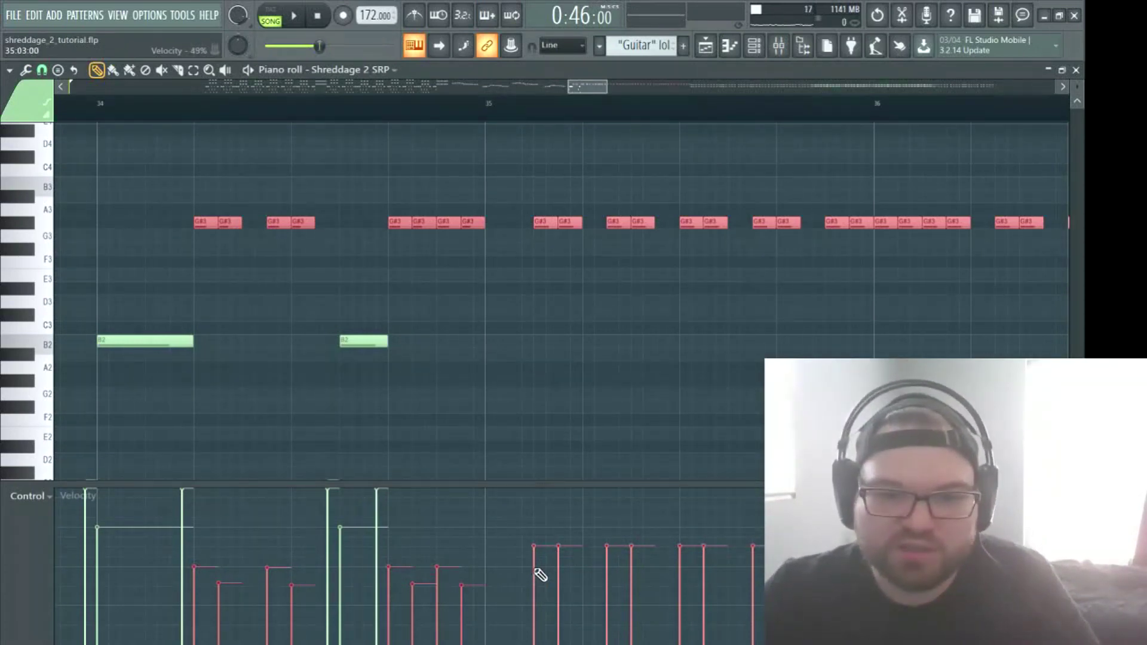
Drag down the velocities of two more G#3 notes in bar 35.
{"action": "left_click_drag", "start_coordinate": [551, 596], "coordinate": [561, 587]}
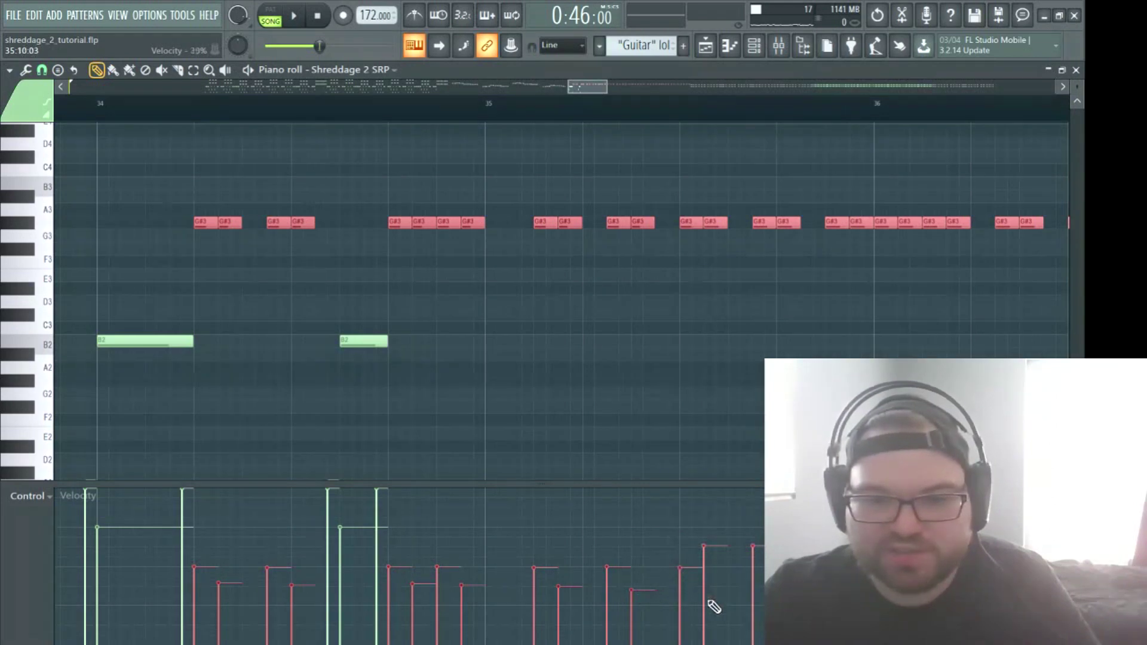
{"action": "left_click_drag", "start_coordinate": [715, 606], "coordinate": [719, 600]}
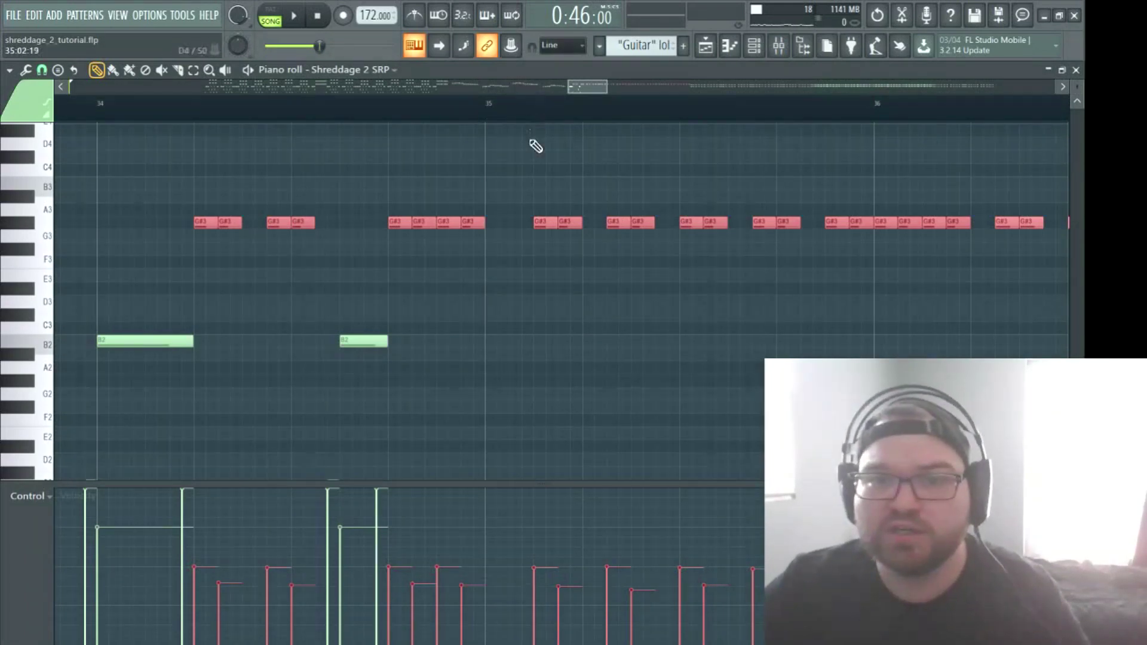
{"action": "scroll", "coordinate": [562, 299], "scroll_direction": "right", "scroll_amount": 4}
{"action": "scroll", "coordinate": [562, 299], "scroll_direction": "left", "scroll_amount": 6}
{"action": "scroll", "coordinate": [610, 107], "scroll_direction": "down", "scroll_amount": 5}
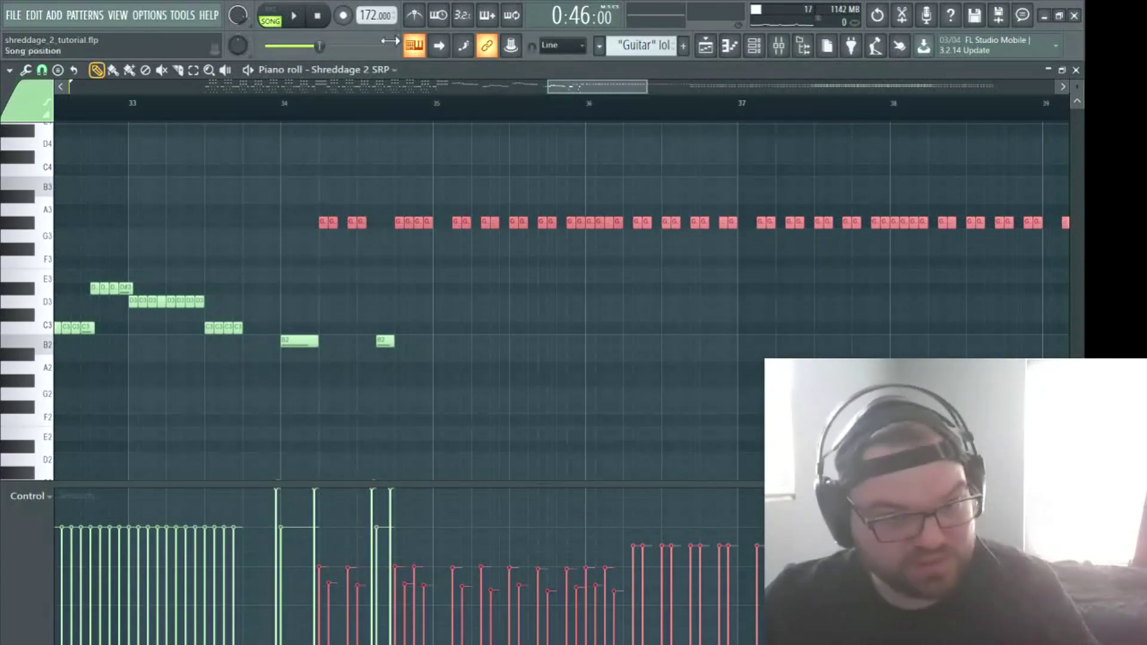
{"action": "left_click", "coordinate": [288, 115]}
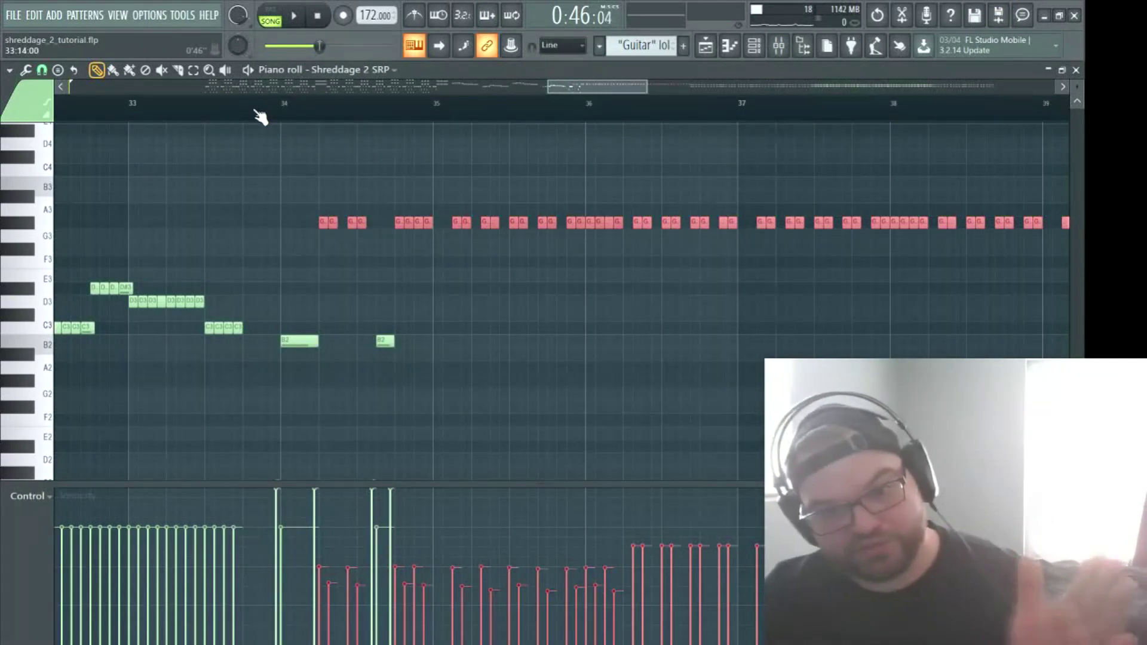
{"action": "key", "text": "space"}
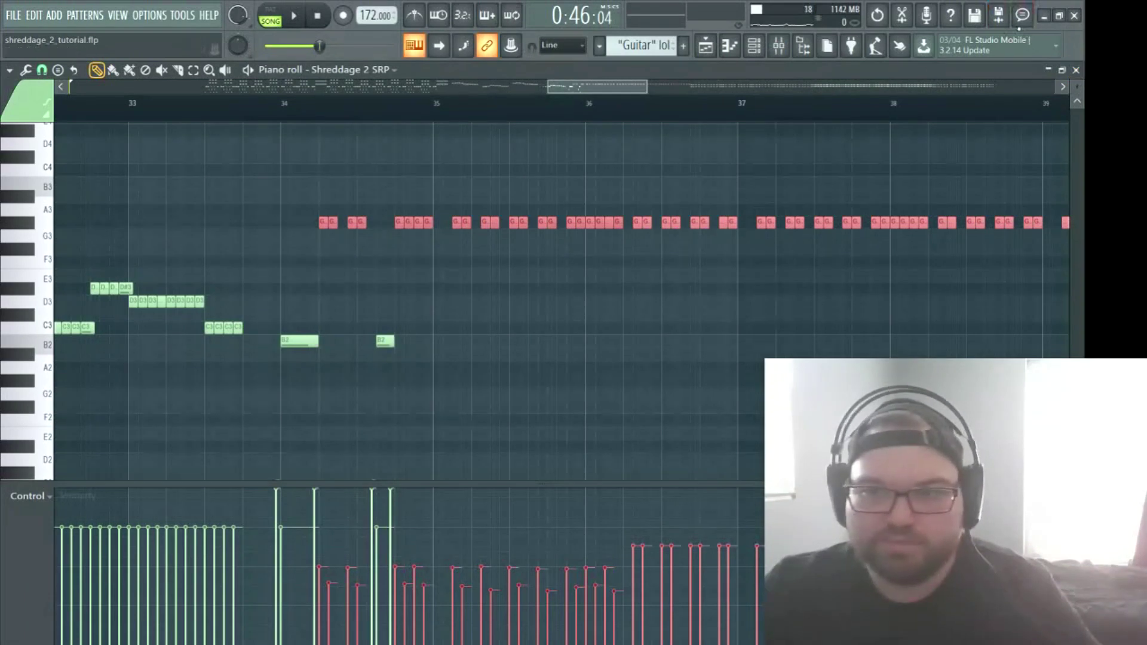
Unmute the Nanoloop channel and play the whole arrangement with the guitar.
{"action": "left_click", "coordinate": [1076, 70]}
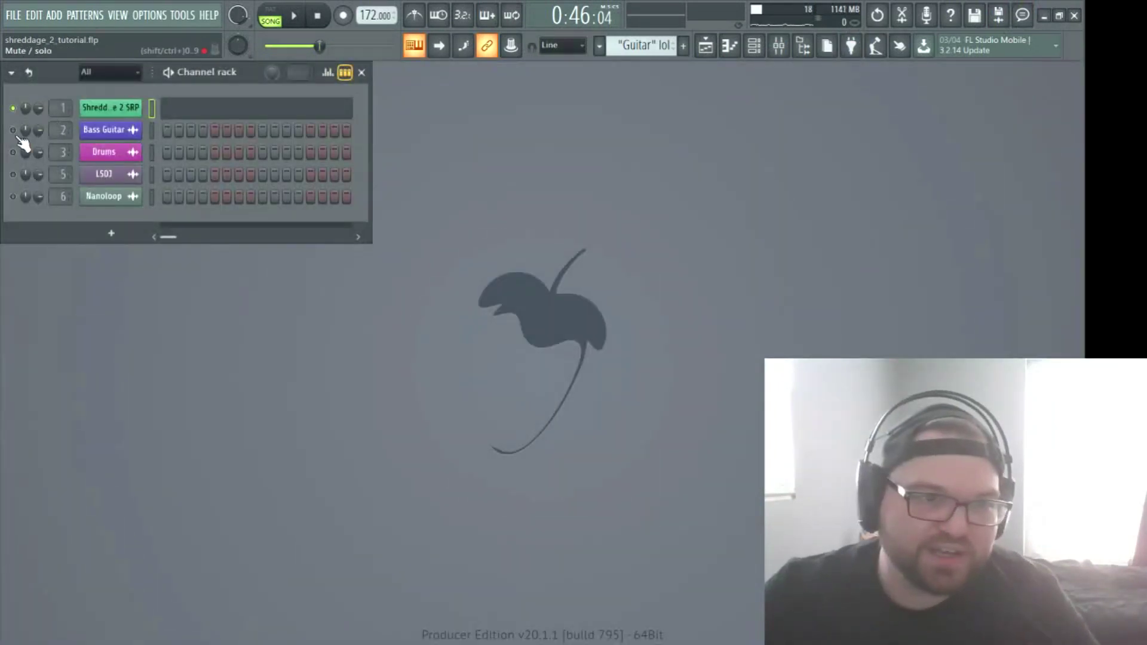
{"action": "left_click", "coordinate": [13, 196]}
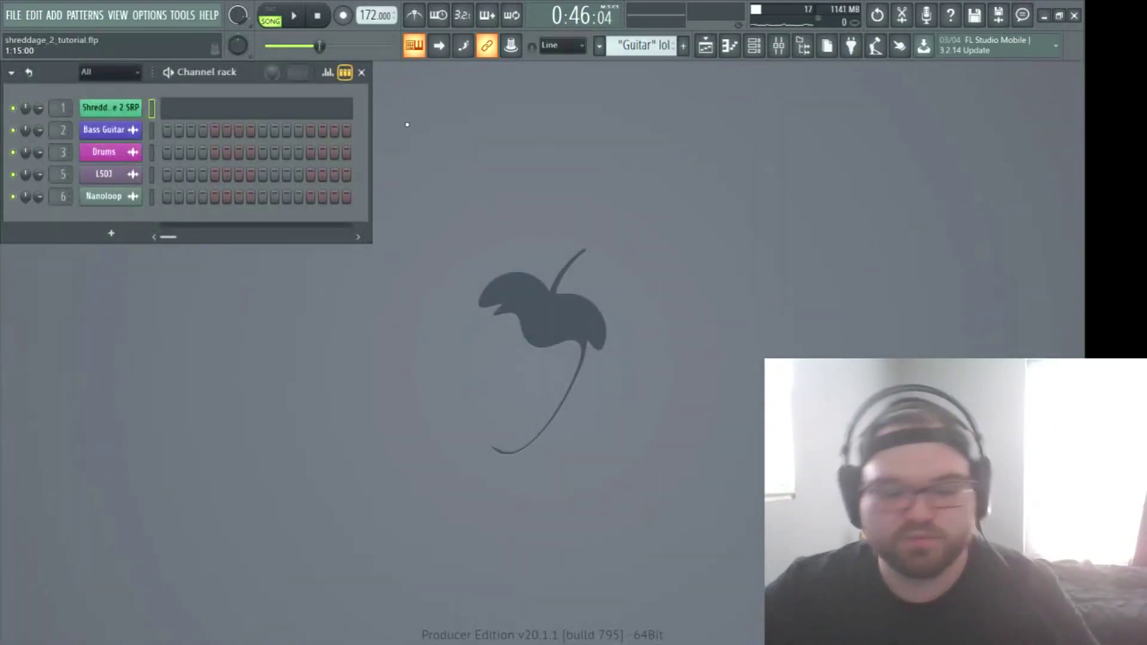
{"action": "key", "text": "space"}
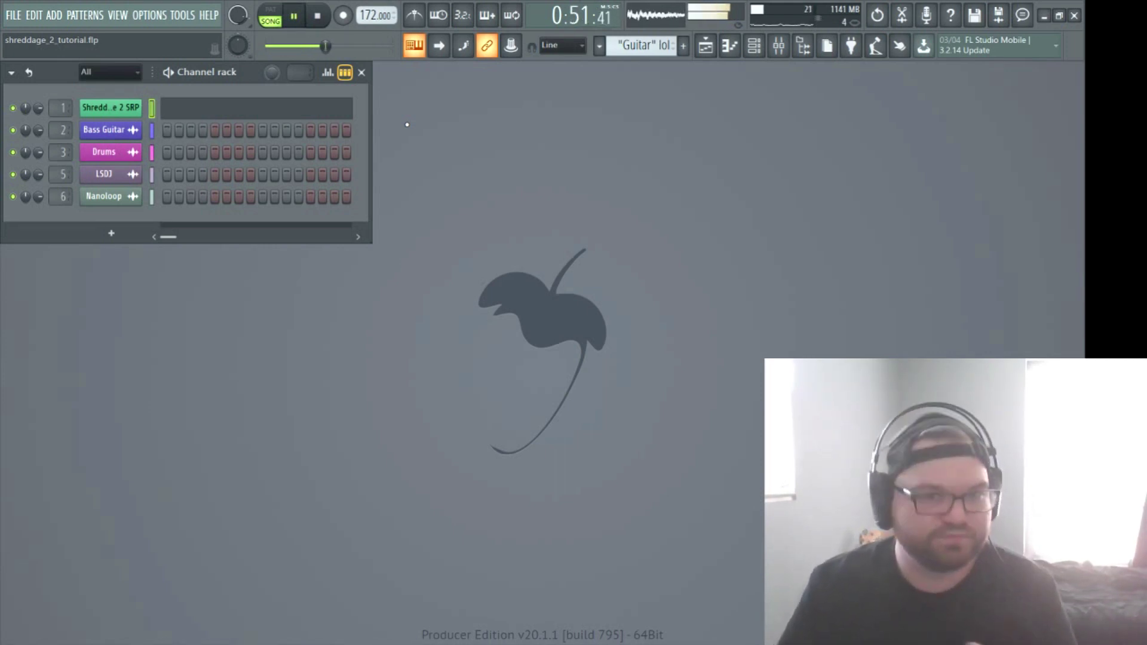
{"action": "key", "text": "space"}
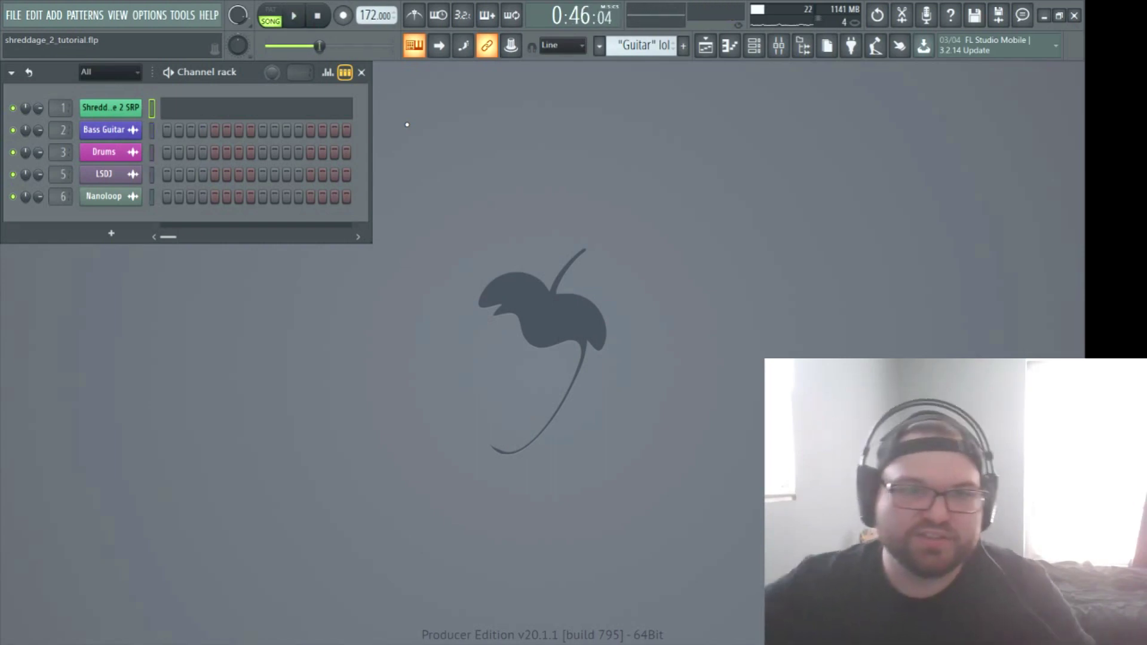
Reopen the Shreddage 2 SRP notes and audition the breakdown from bar 34.
{"action": "left_click", "coordinate": [287, 109]}
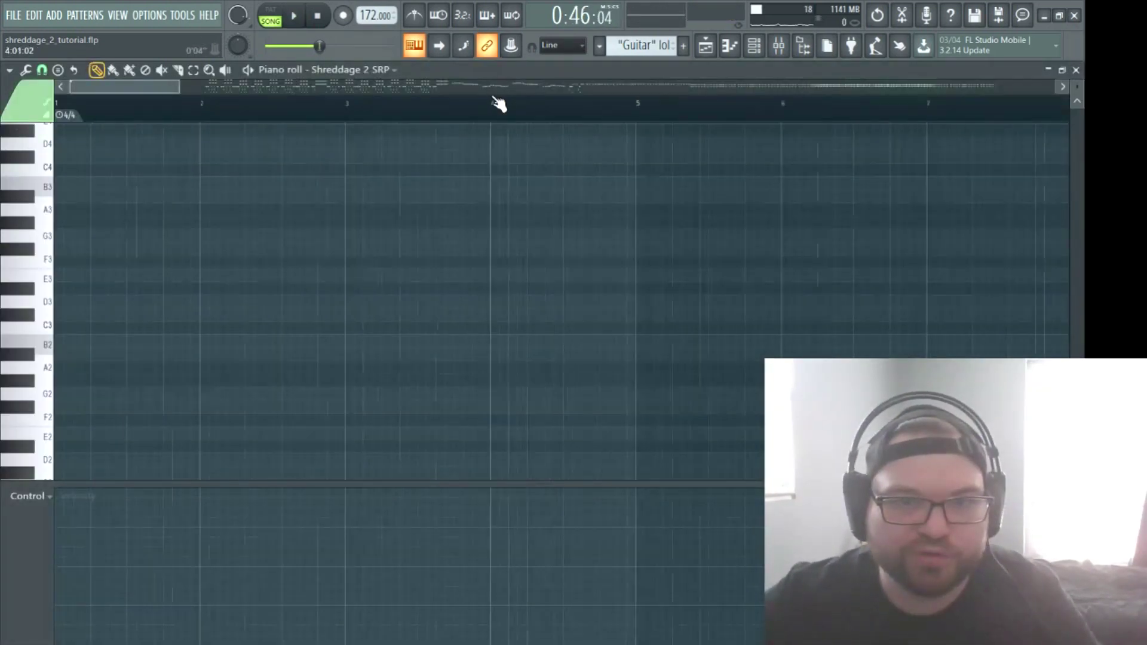
{"action": "scroll", "coordinate": [501, 104], "scroll_direction": "down", "scroll_amount": 5}
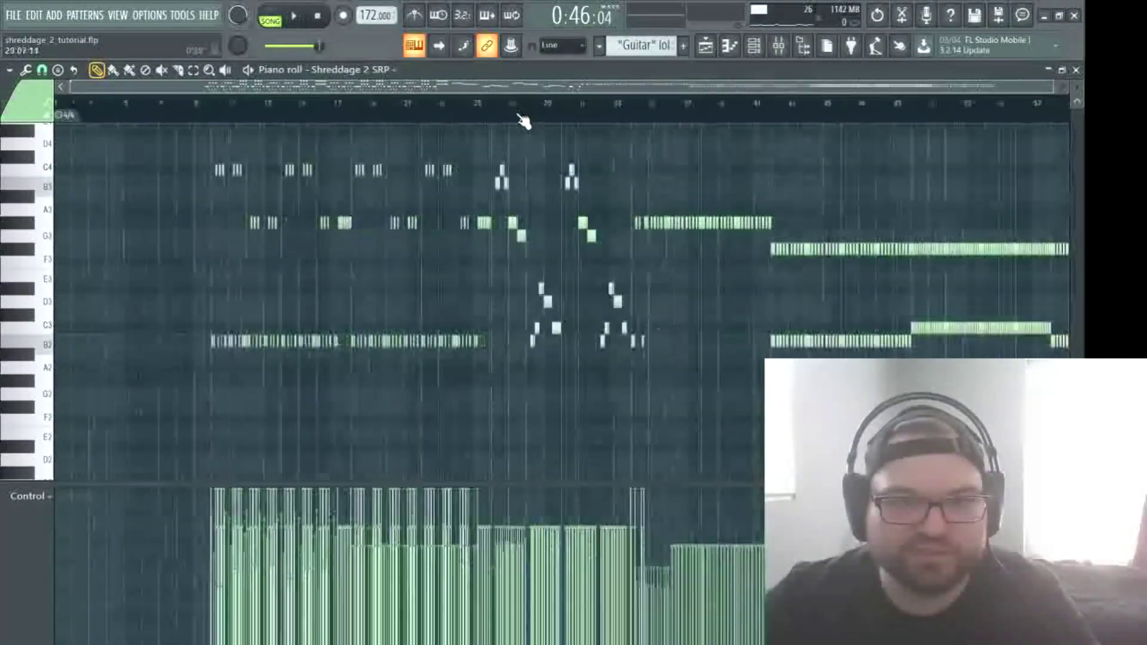
{"action": "scroll", "coordinate": [633, 122], "scroll_direction": "up", "scroll_amount": 6}
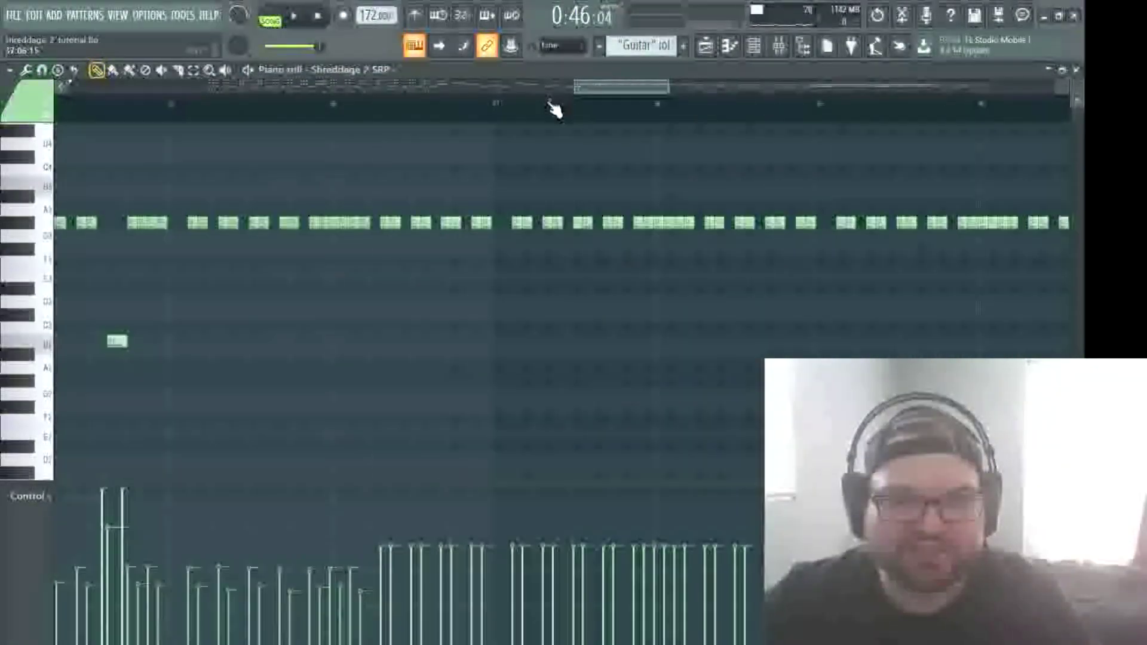
{"action": "scroll", "coordinate": [500, 125], "scroll_direction": "down", "scroll_amount": 2}
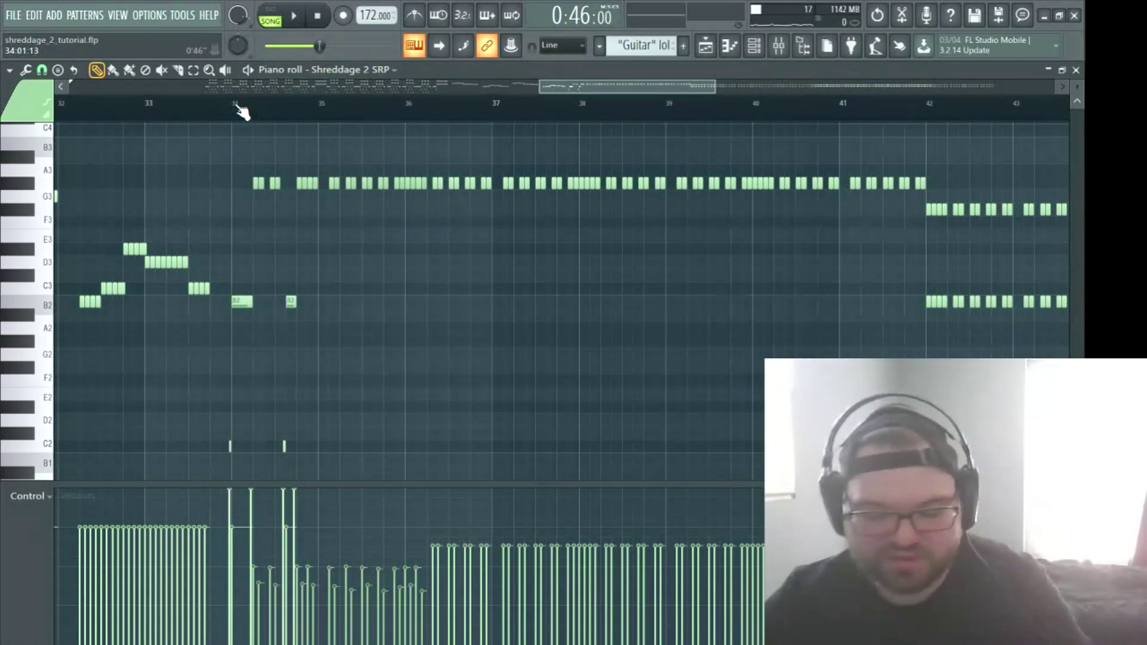
{"action": "key", "text": "space"}
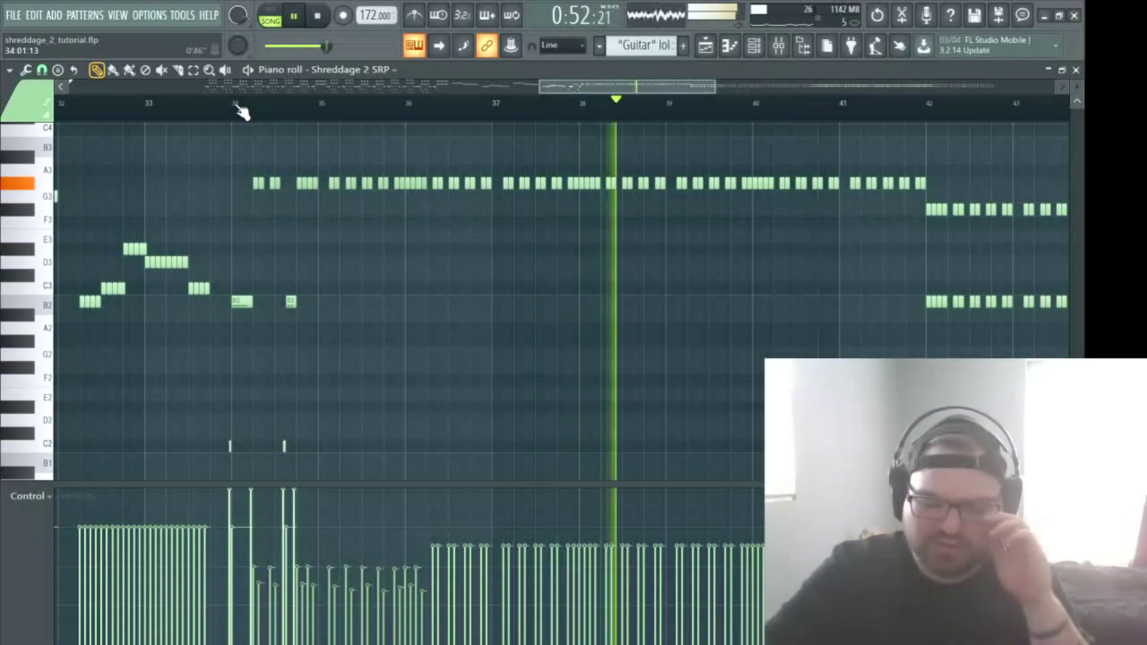
{"action": "key", "text": "space"}
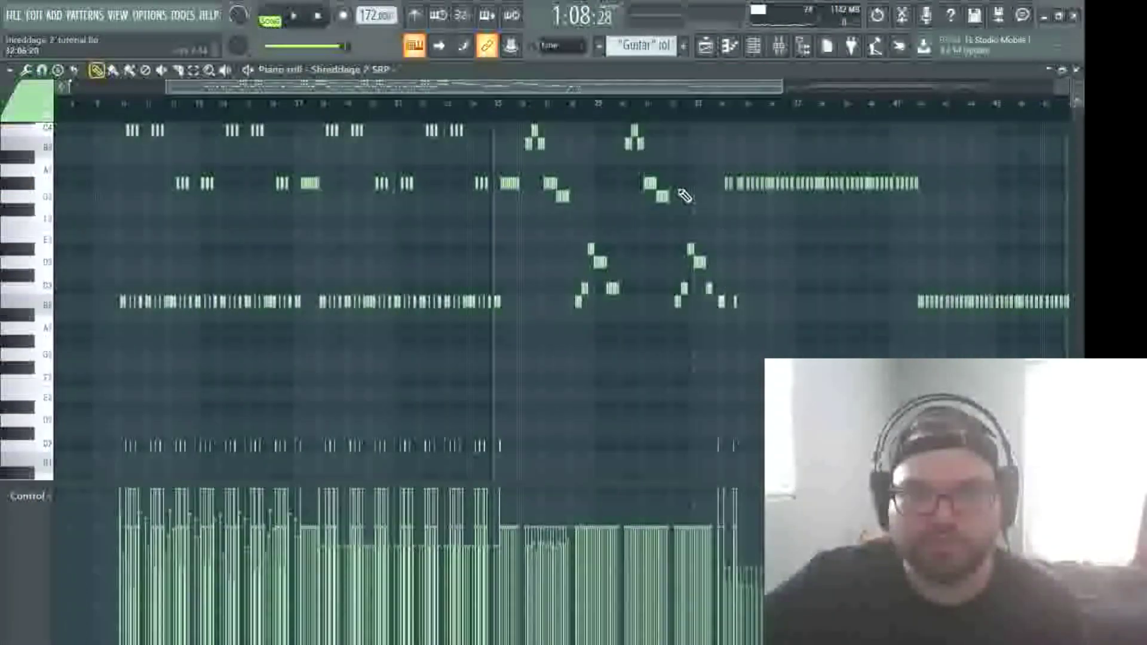
{"action": "scroll", "coordinate": [564, 116], "scroll_direction": "up", "scroll_amount": 5}
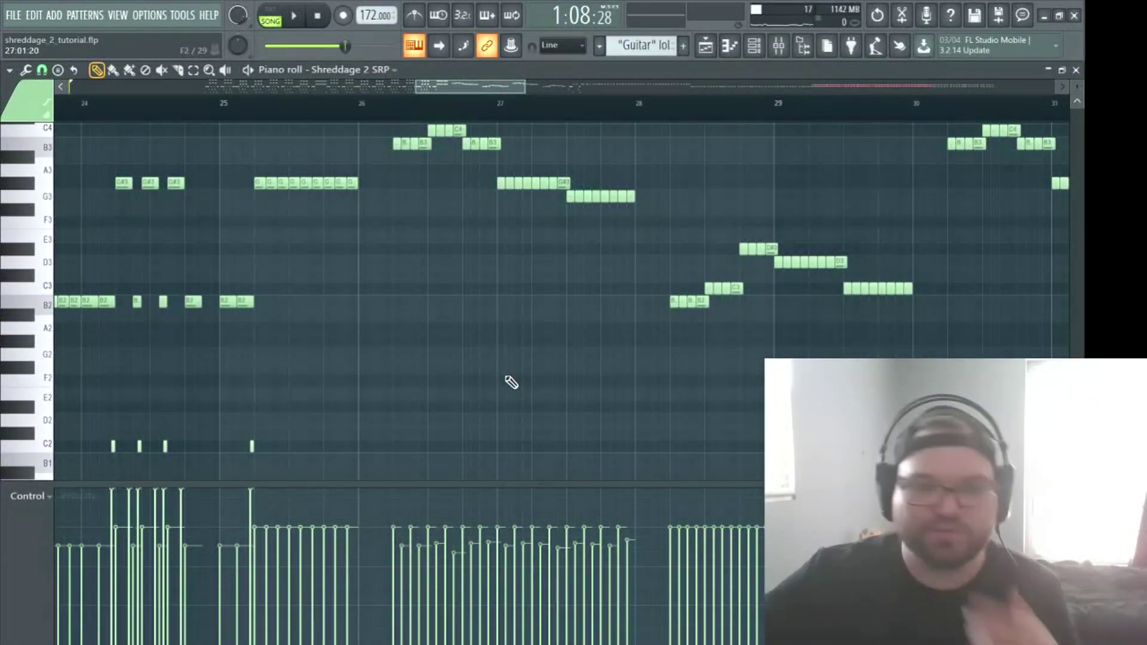
{"action": "scroll", "coordinate": [312, 180], "scroll_direction": "left", "scroll_amount": 10}
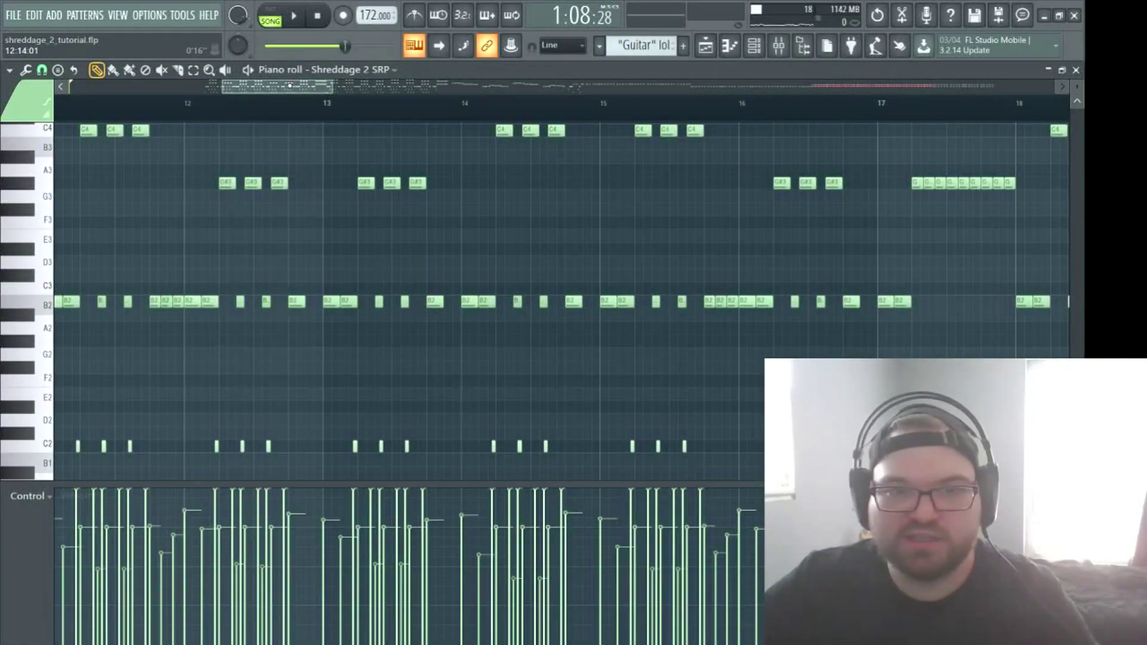
{"action": "scroll", "coordinate": [562, 298], "scroll_direction": "right", "scroll_amount": 5}
{"action": "left_click", "coordinate": [1077, 70]}
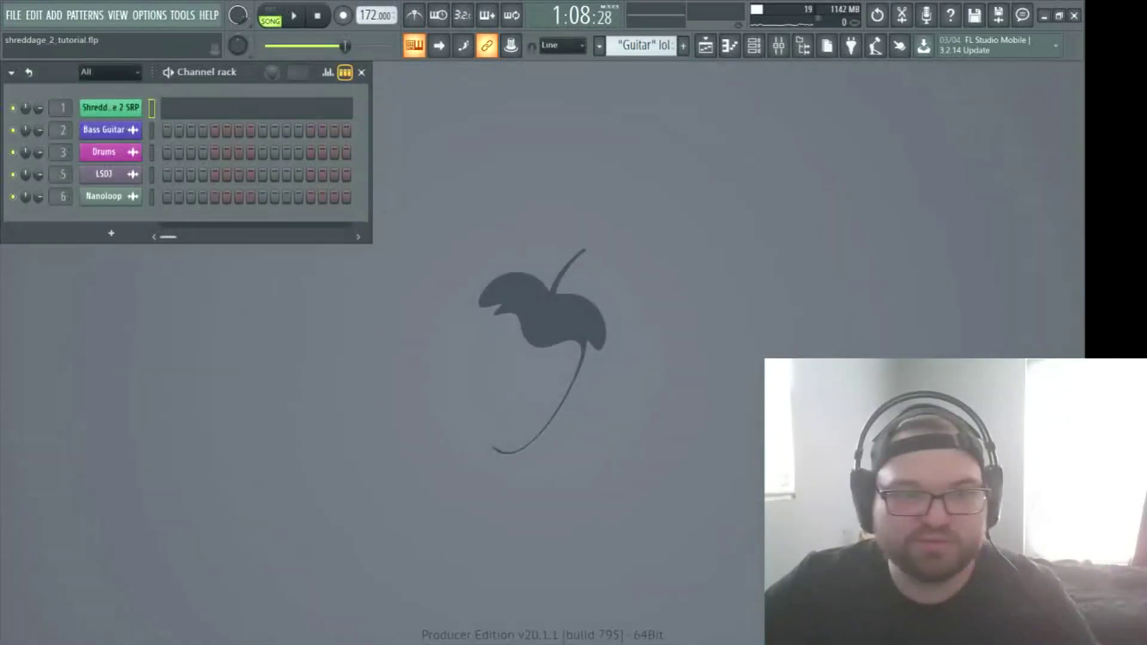
{"action": "left_click", "coordinate": [133, 109]}
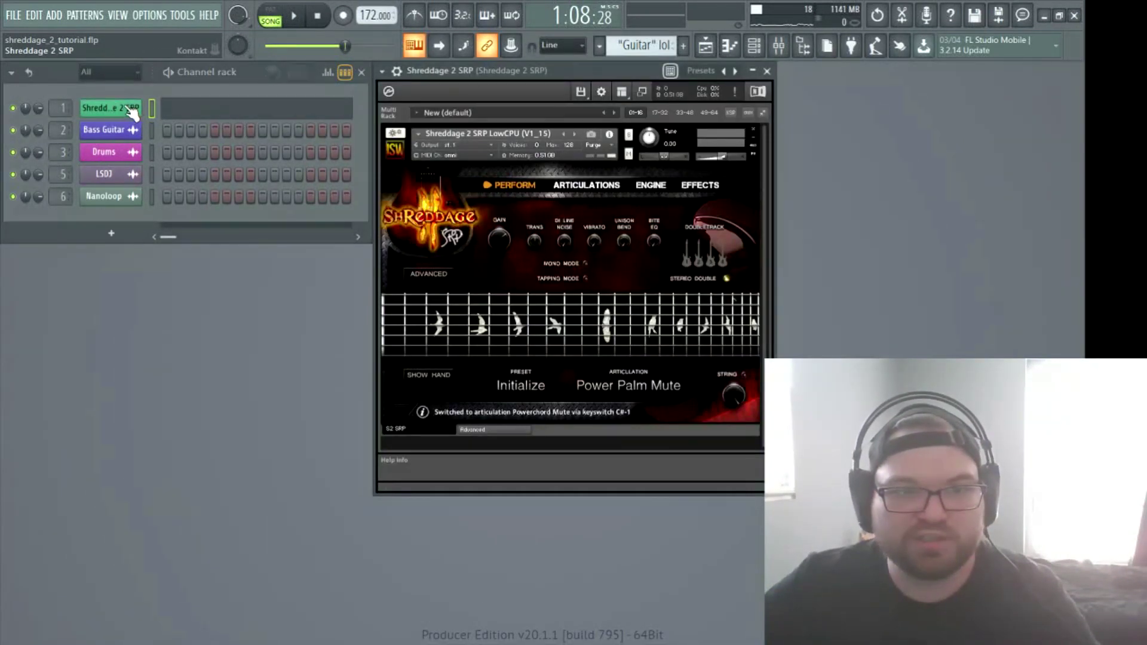
{"action": "left_click", "coordinate": [653, 187]}
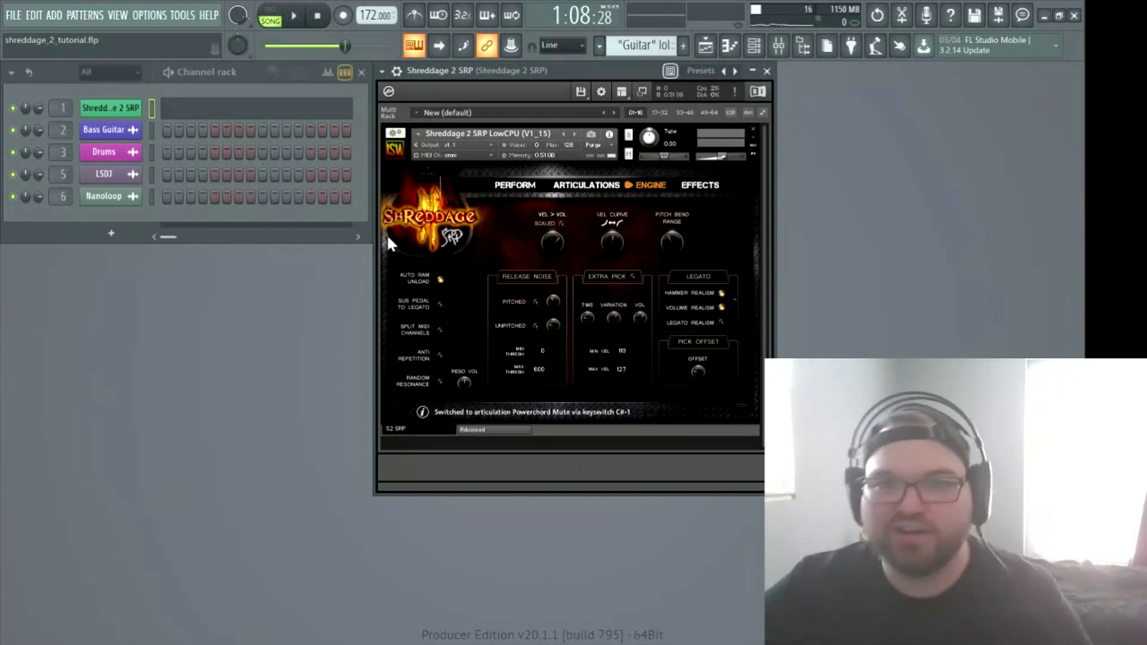
{"action": "left_click", "coordinate": [767, 72]}
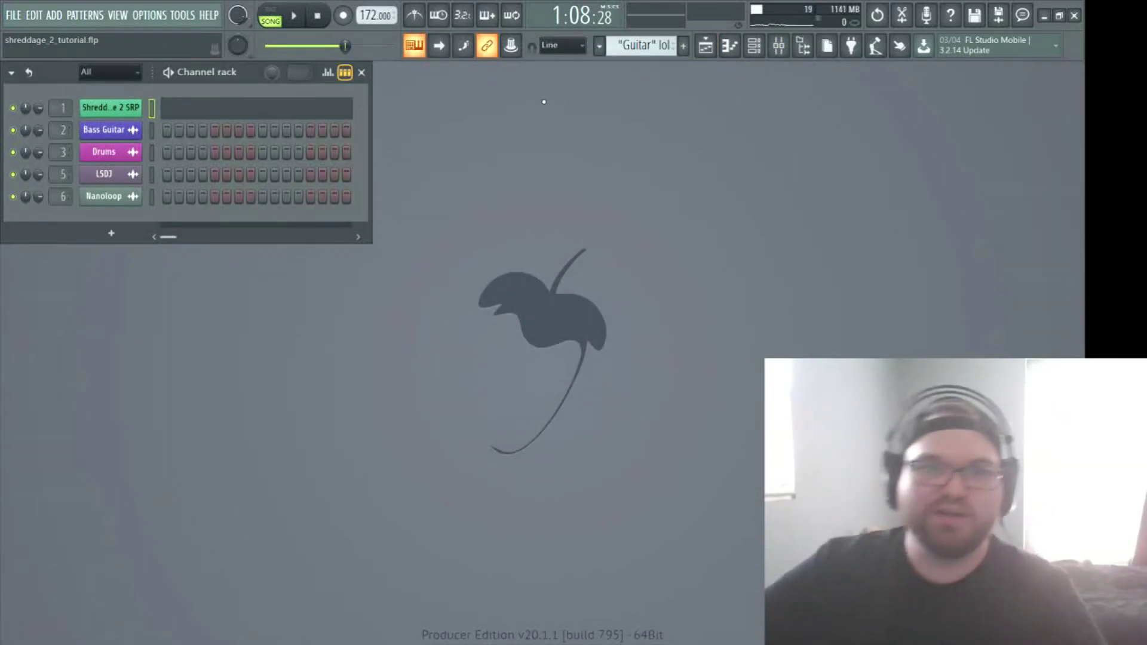
Open the Shreddage 2 SRP pattern in the piano roll from its Channel rack note strip.
{"action": "left_click", "coordinate": [251, 116]}
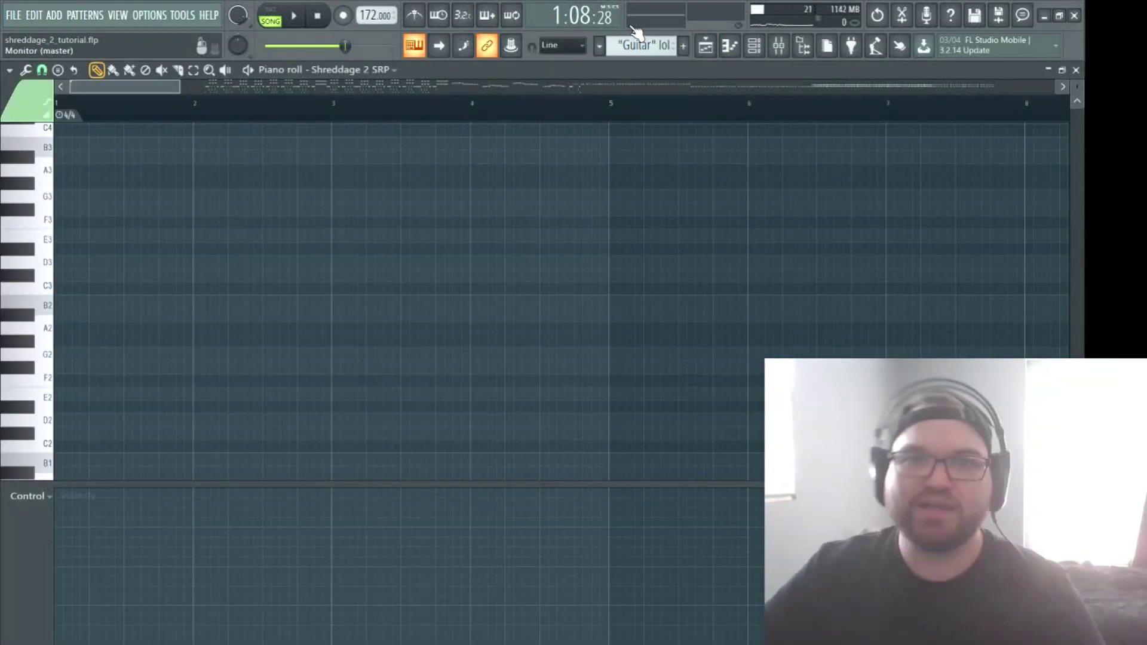